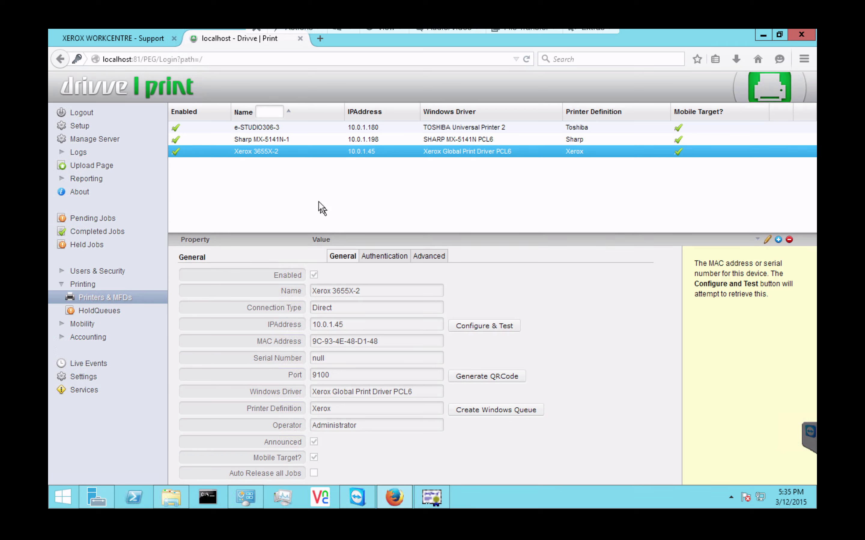
Open the platform configuration from the Xerox 3655X-2's authentication settings and dismiss the offer to update the saved password.
click(395, 255)
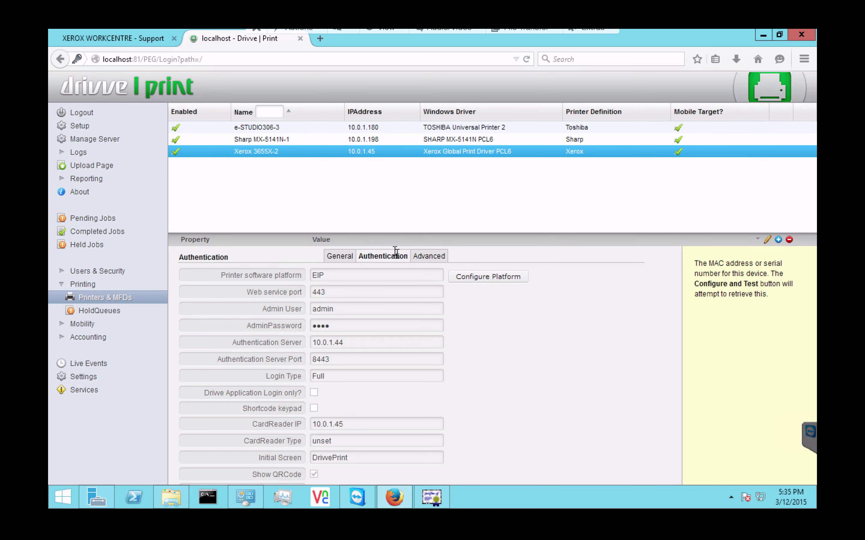
click(508, 277)
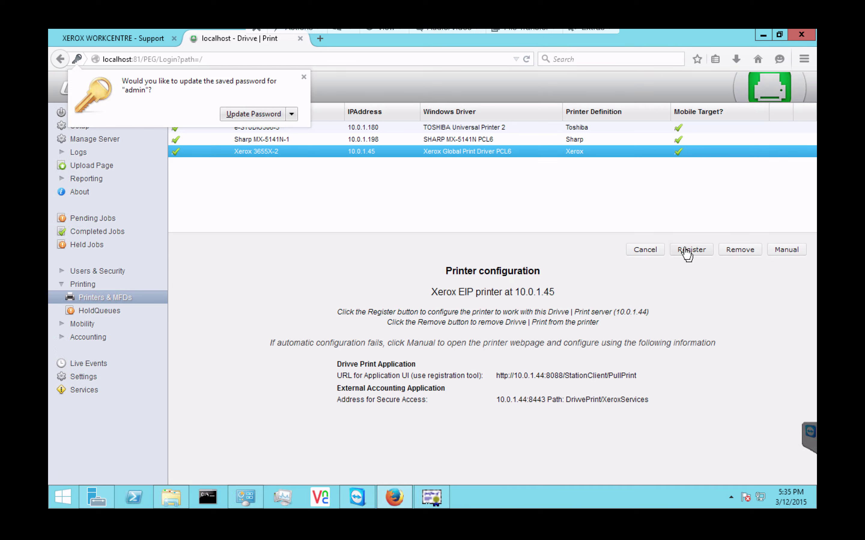
click(303, 77)
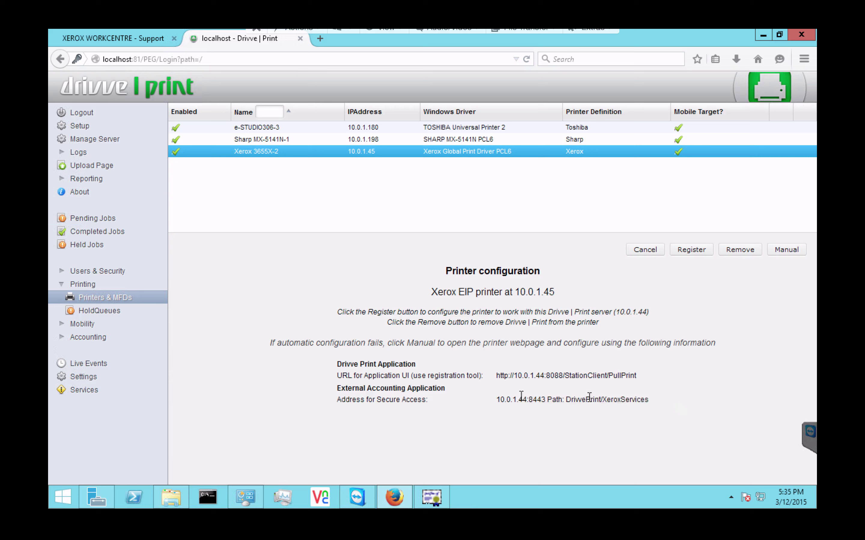
Check the secure access address and the application UI URL, and register the Xerox EIP printer with the Drivve | Print server.
drag(649, 400, 492, 397)
click(681, 401)
drag(637, 375, 482, 370)
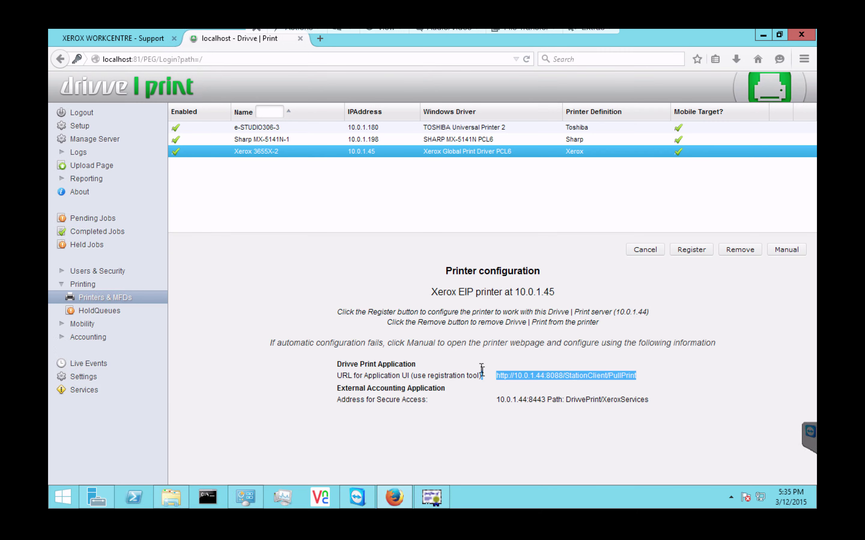
click(663, 375)
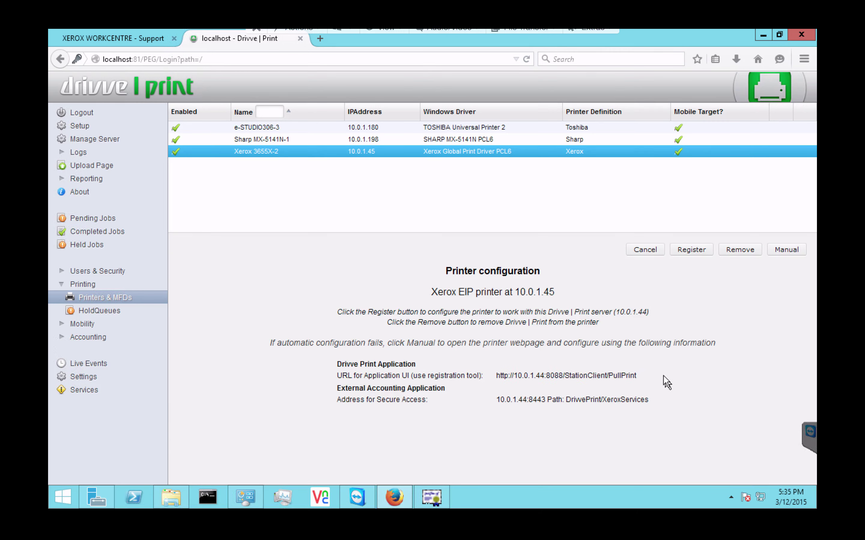
click(692, 250)
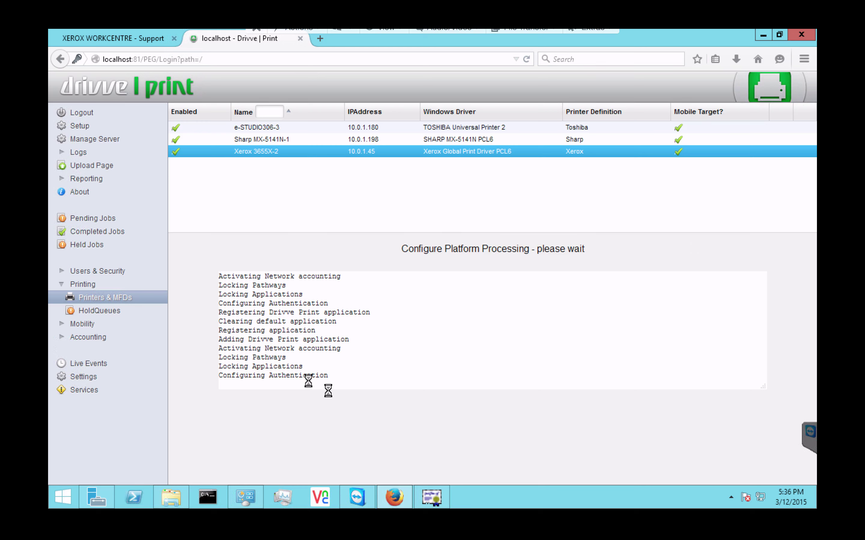
Switch to the Xerox WorkCentre web page and view the device's security certificates in its properties.
click(142, 39)
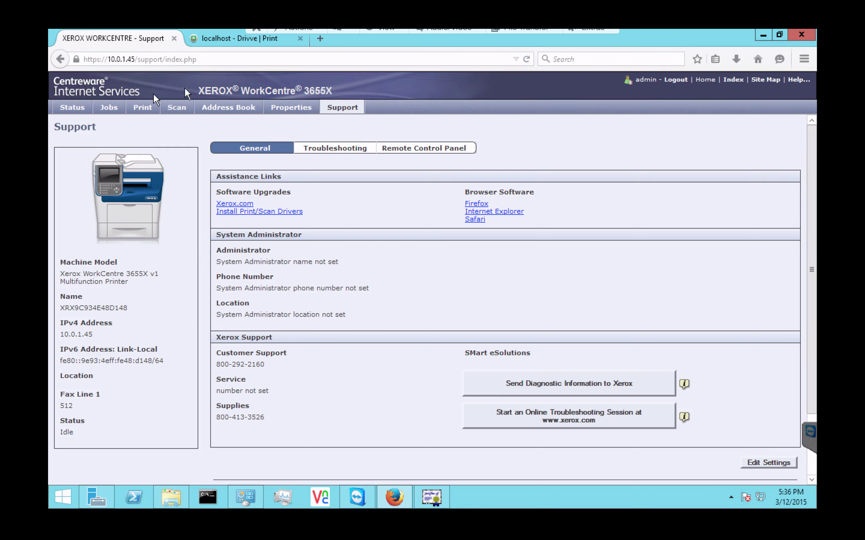
click(291, 109)
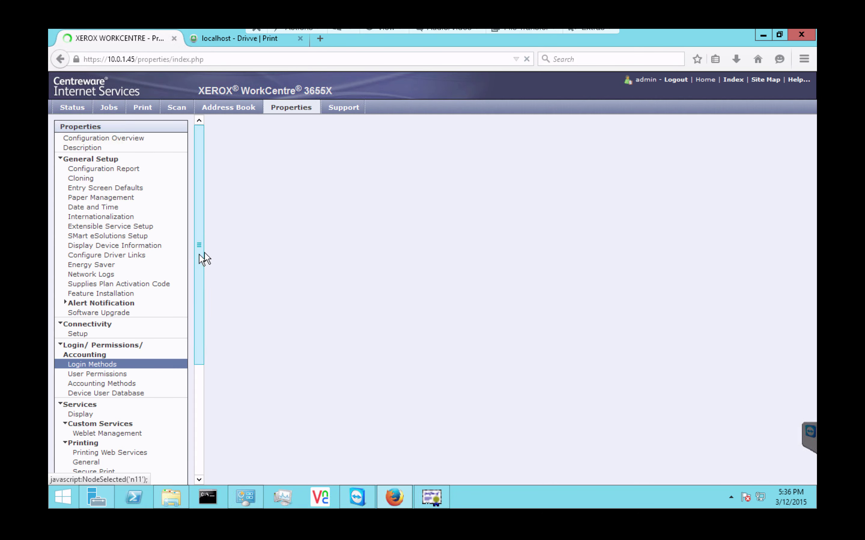
drag(200, 255, 203, 368)
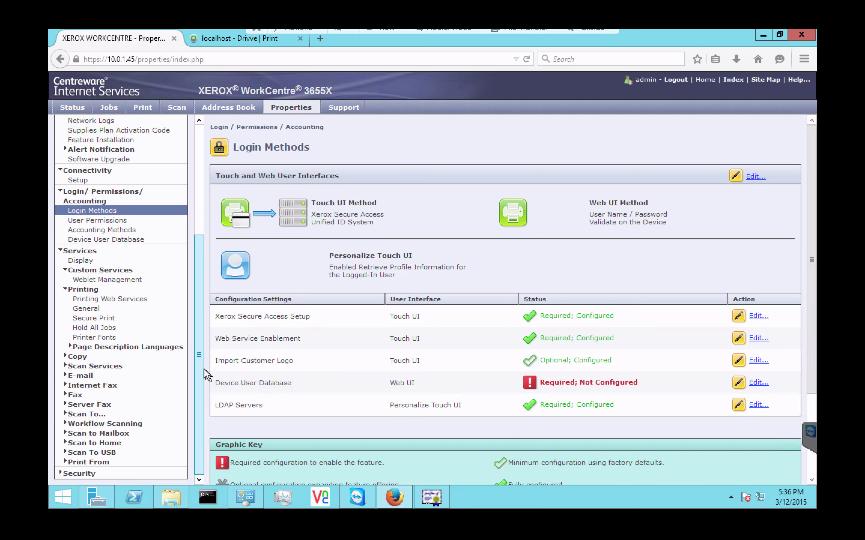
click(79, 474)
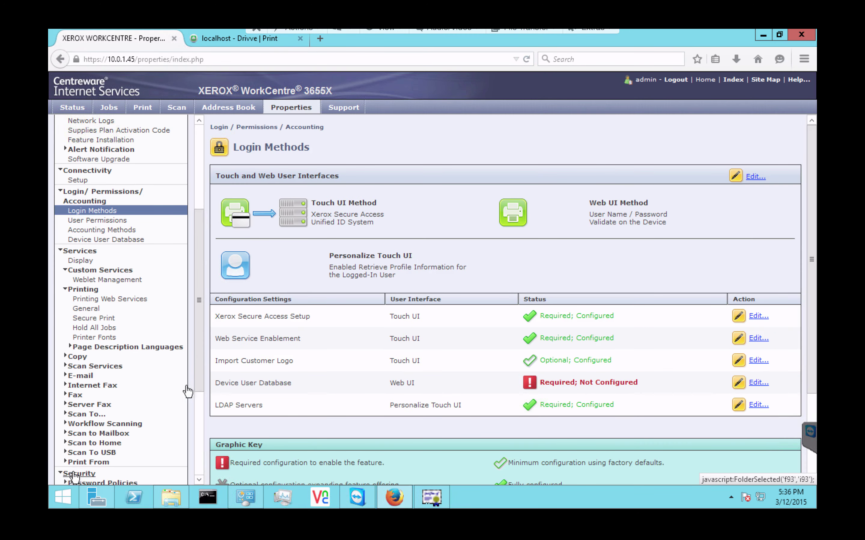
drag(199, 325, 192, 433)
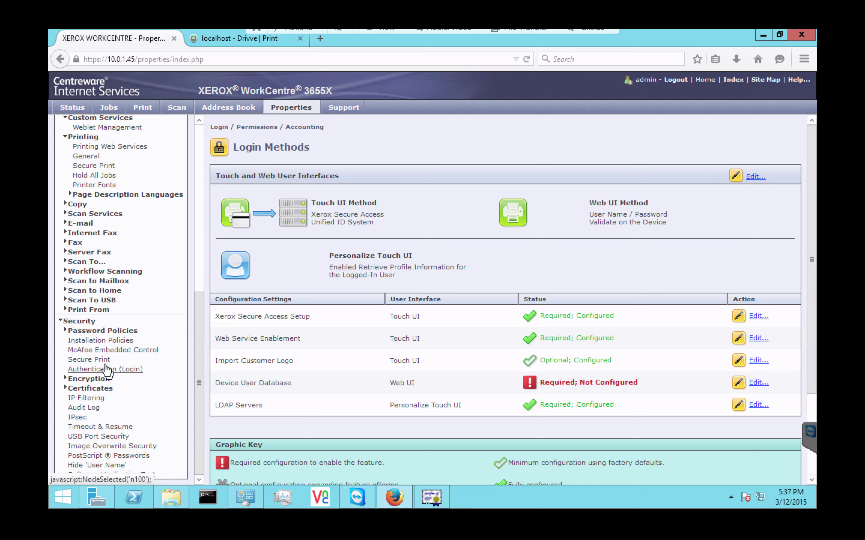
click(94, 389)
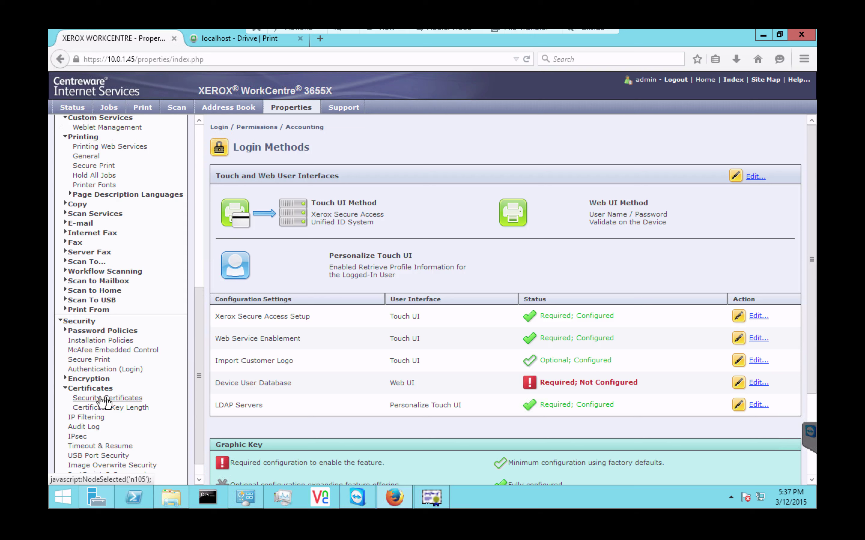
click(103, 399)
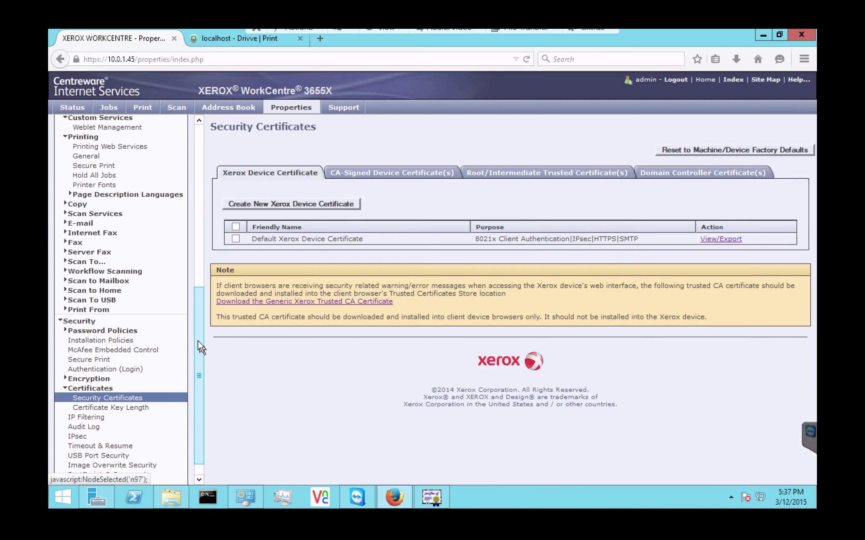
Open the printer's Extensible Service Setup and check which web services are enabled under Extensible Service Registration.
drag(198, 341, 206, 140)
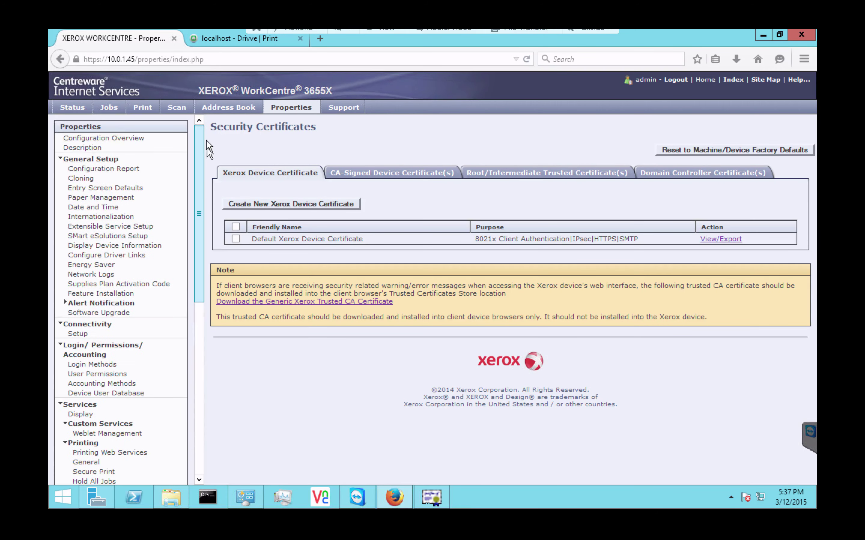
click(115, 227)
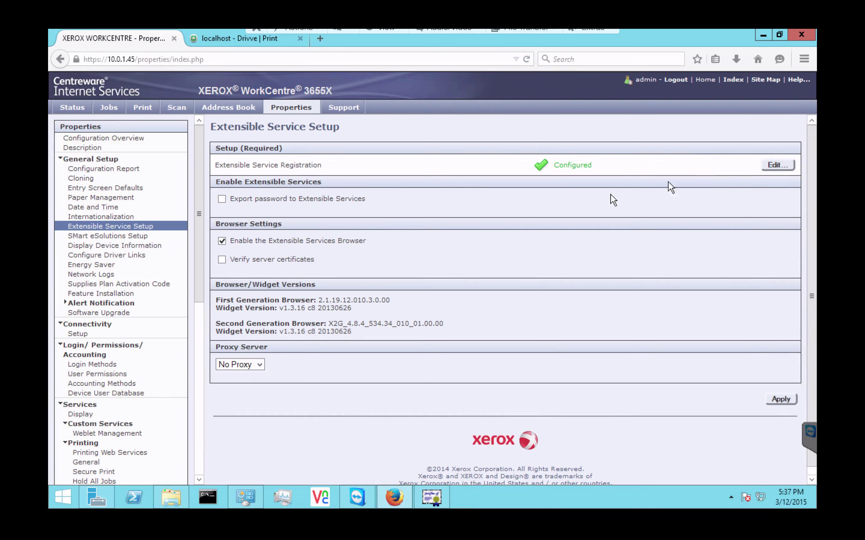
click(782, 163)
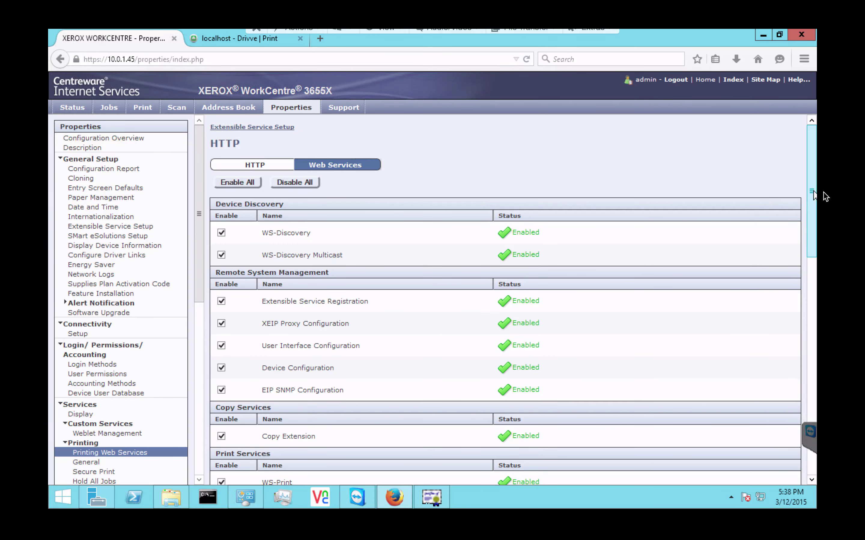
drag(811, 197, 818, 302)
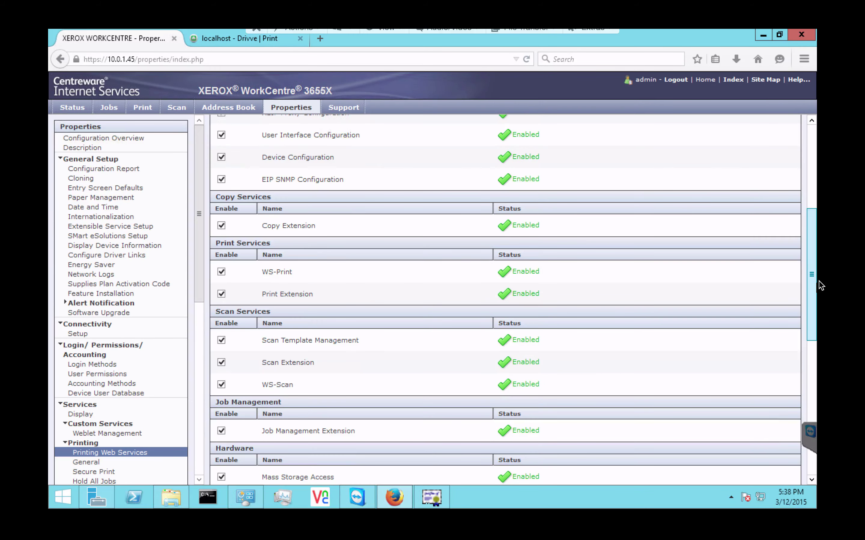
scroll(820, 306, down, 5)
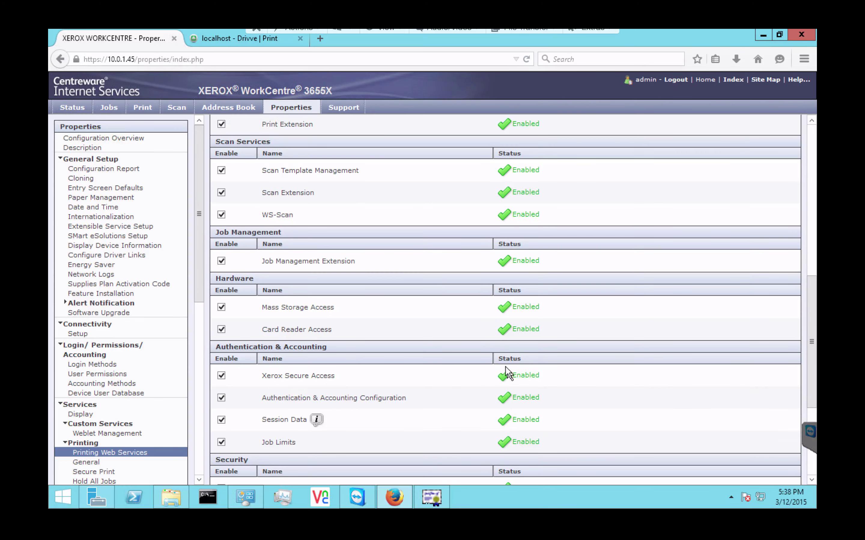
drag(810, 345, 824, 163)
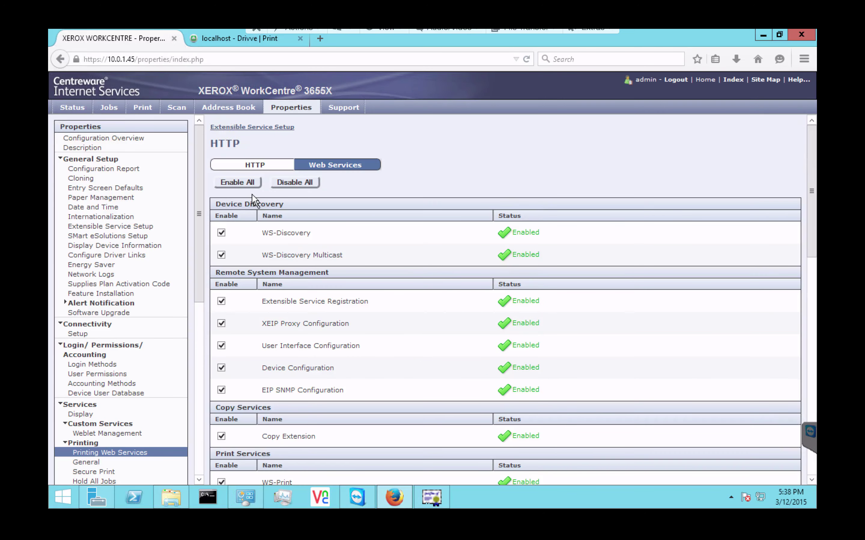
Open the DNS settings of the printer's wired connection and copy the requested host name.
click(76, 333)
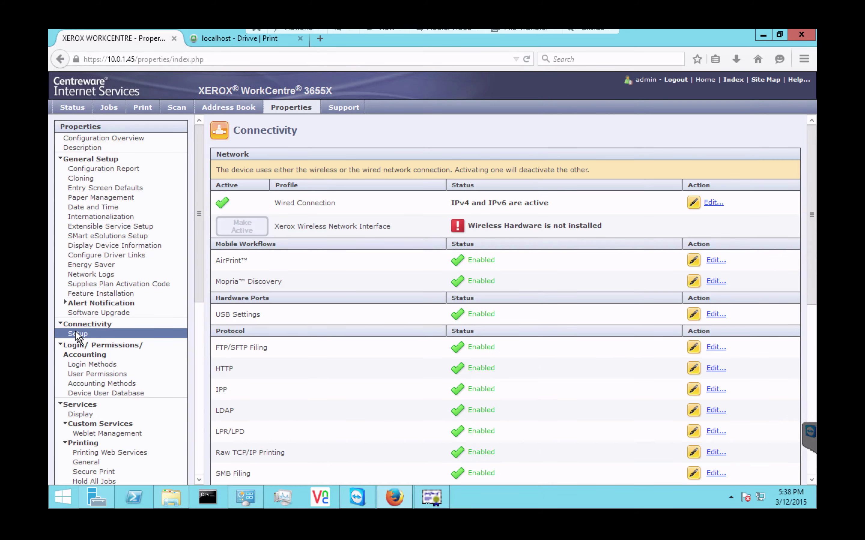
click(707, 203)
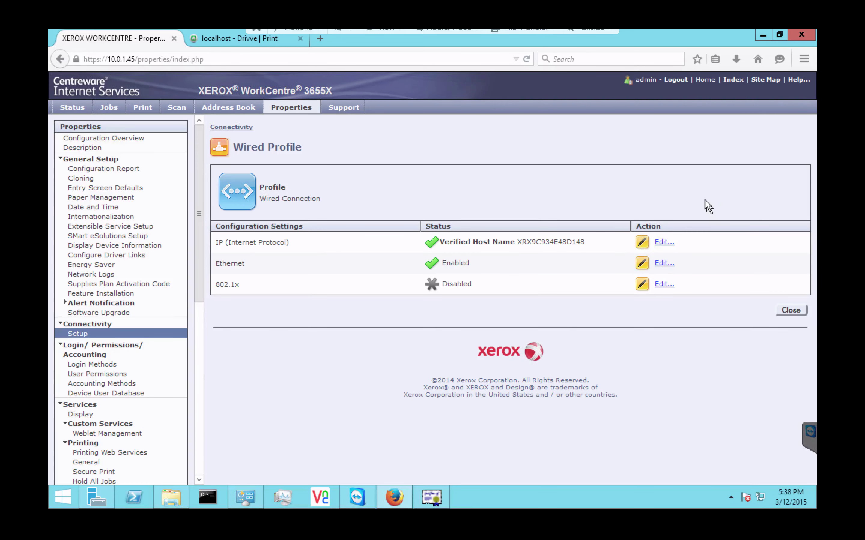
click(663, 242)
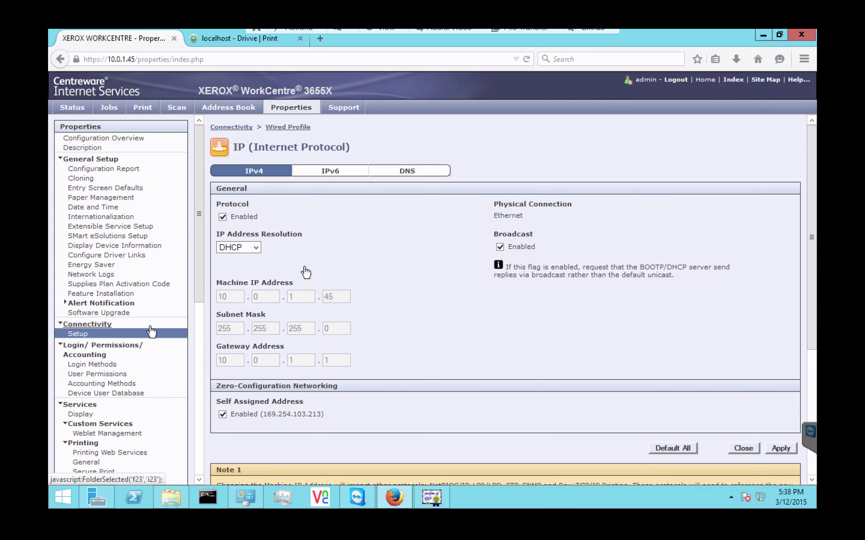
click(407, 171)
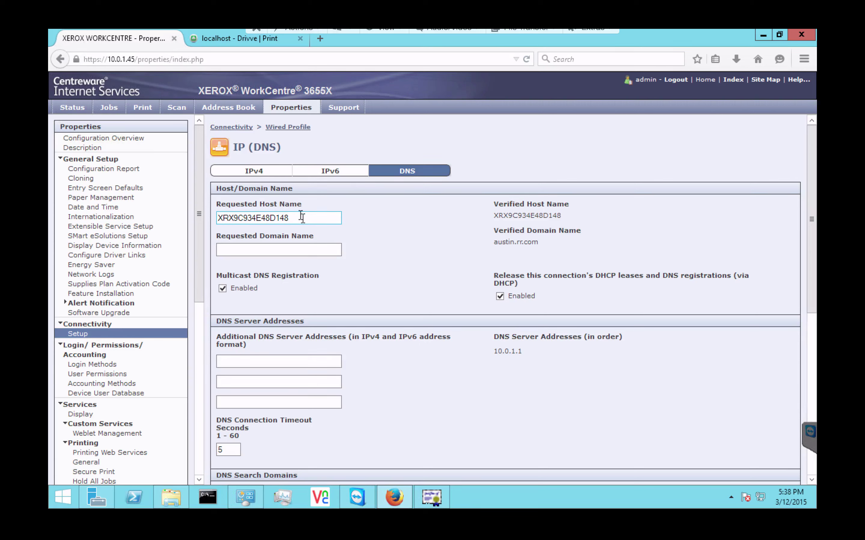
drag(300, 217, 211, 214)
right_click(257, 217)
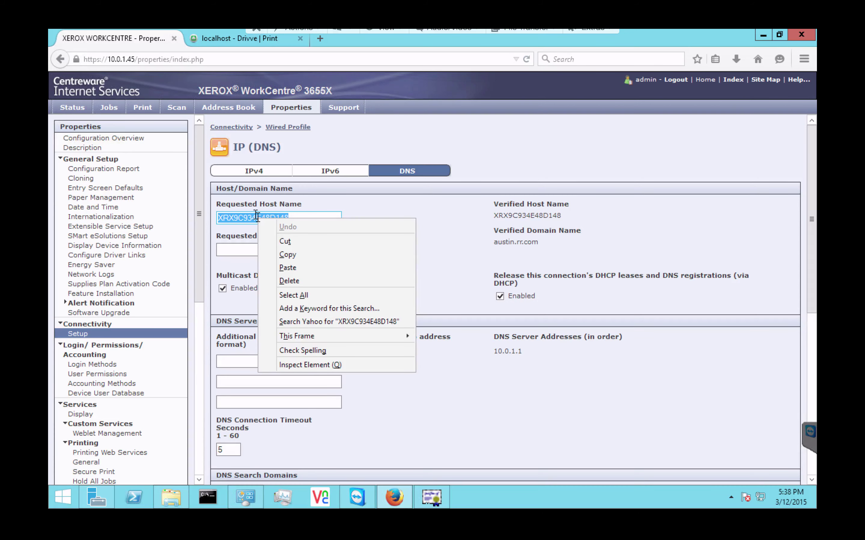
click(298, 253)
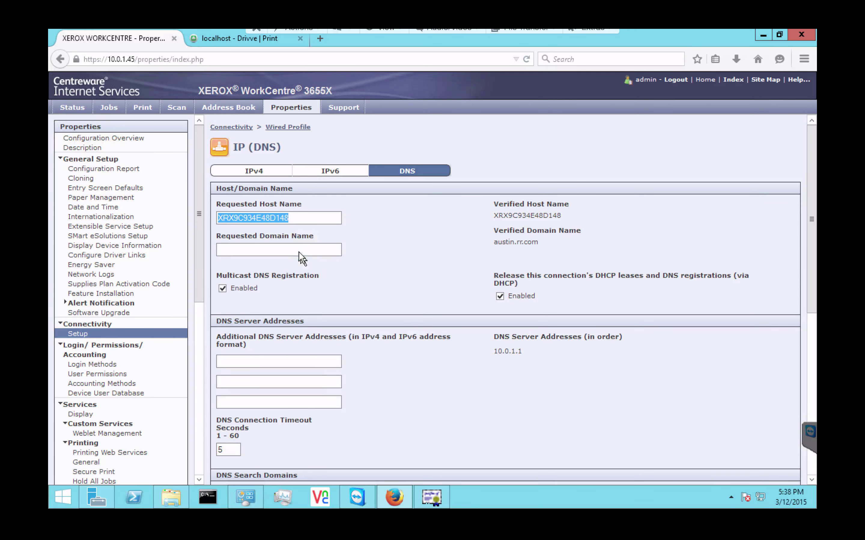
click(291, 218)
Switch to File Explorer and browse to the C:\Windows\System32 folder.
click(177, 495)
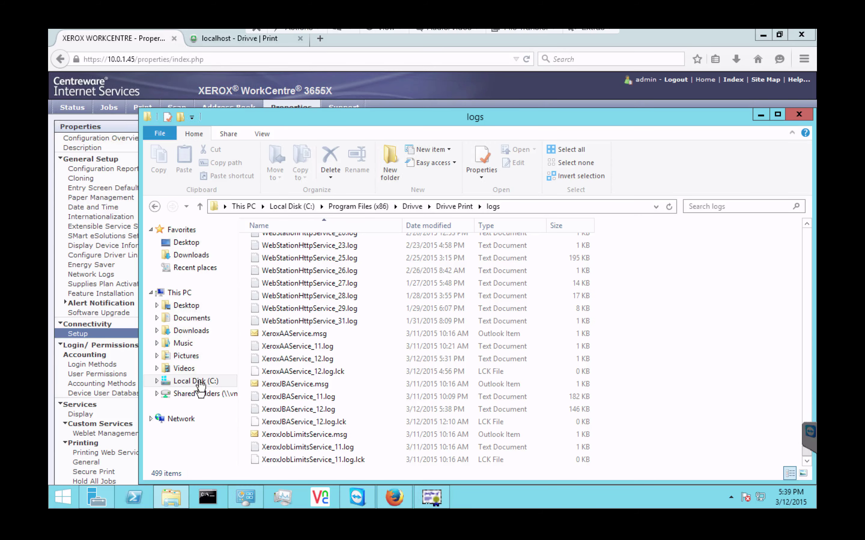
click(201, 381)
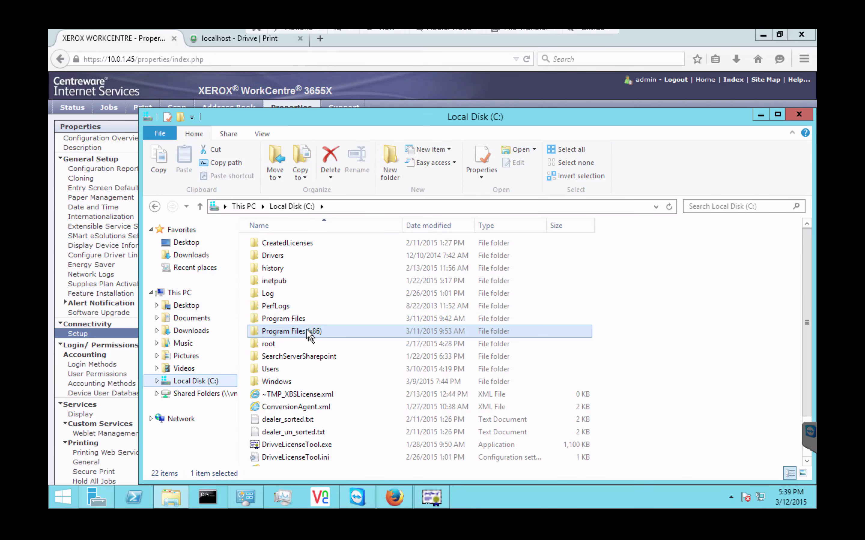
double_click(274, 381)
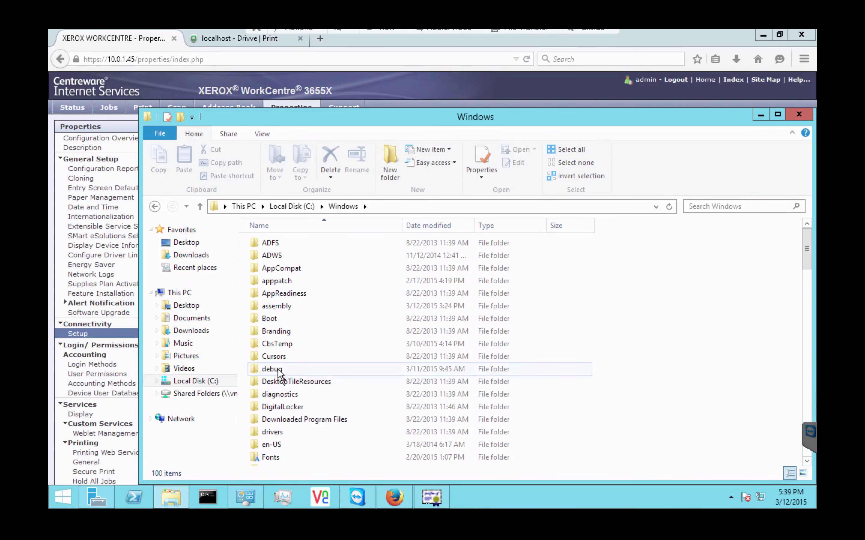
scroll(282, 439, down, 2)
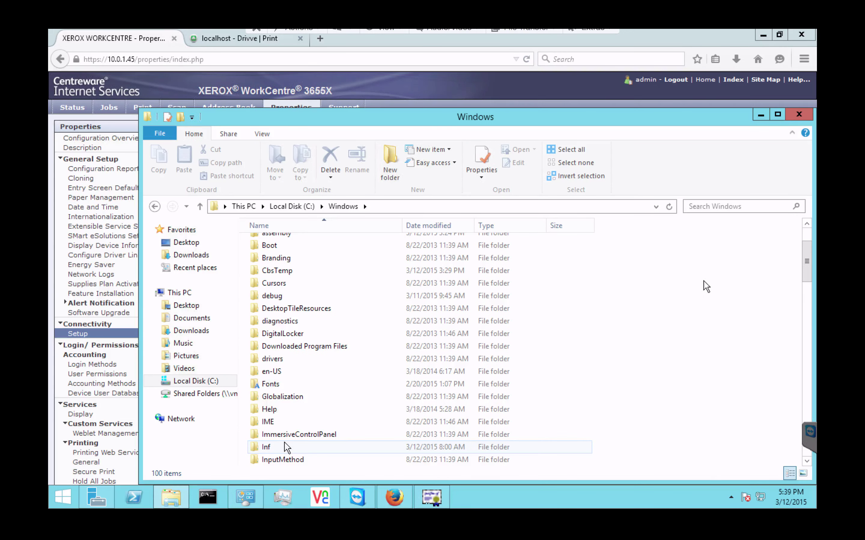
drag(807, 272, 806, 356)
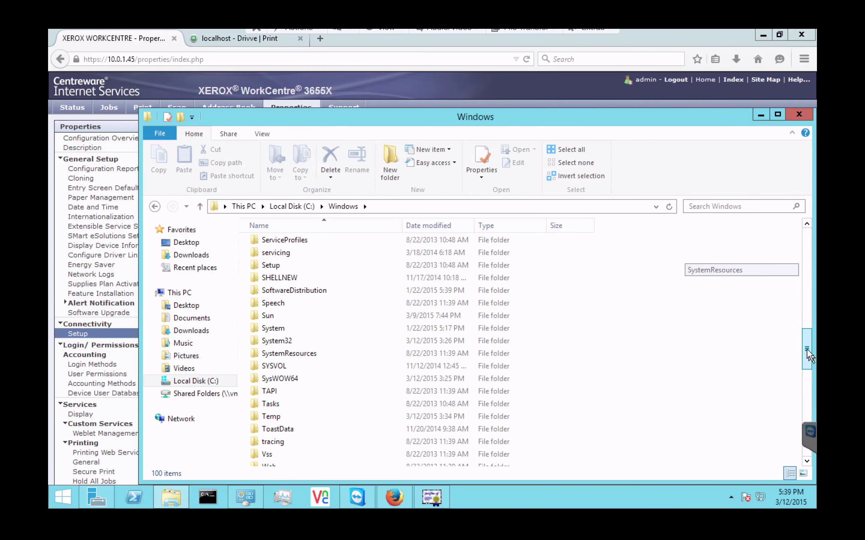
click(286, 341)
double_click(285, 342)
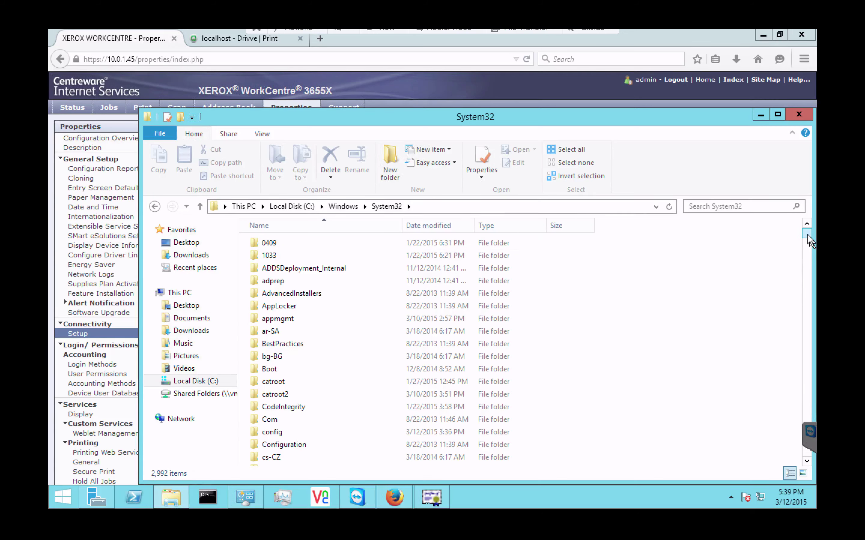
Browse to the drivers\etc folder inside System32 and open the hosts file in Notepad.
drag(807, 234, 805, 222)
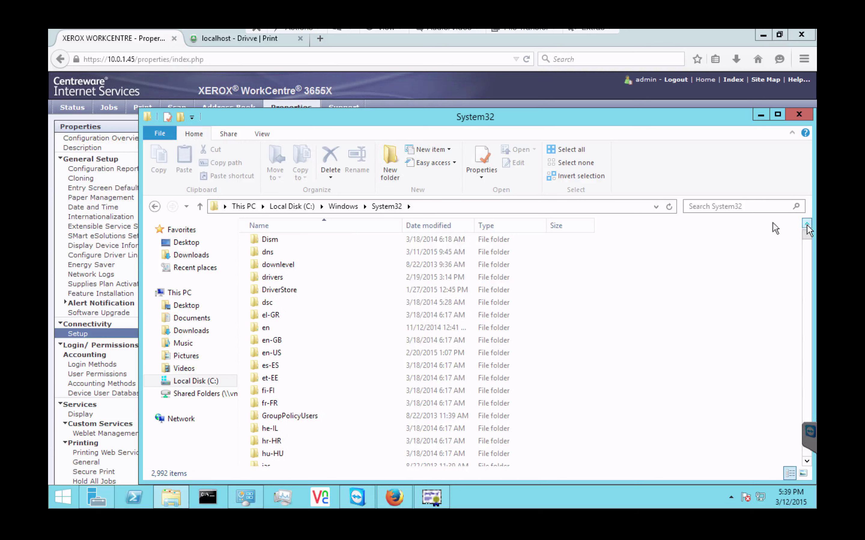
double_click(278, 275)
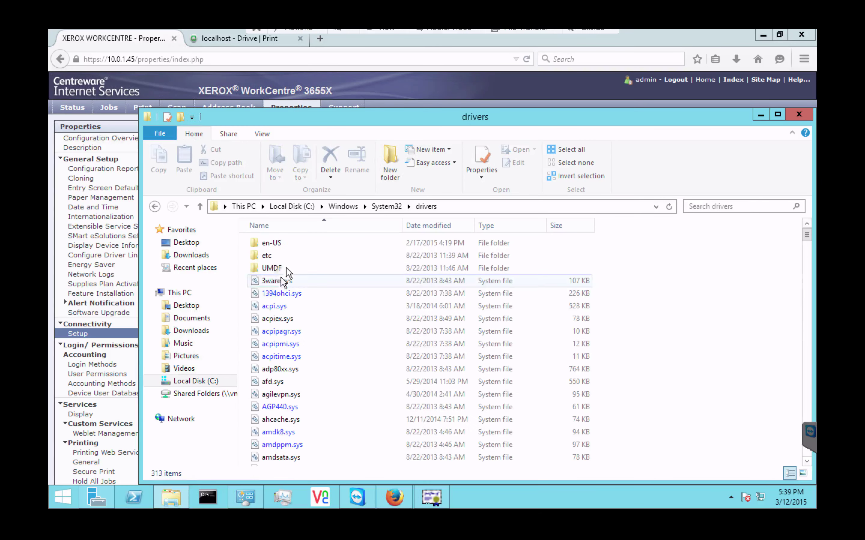
click(272, 254)
double_click(271, 255)
click(281, 243)
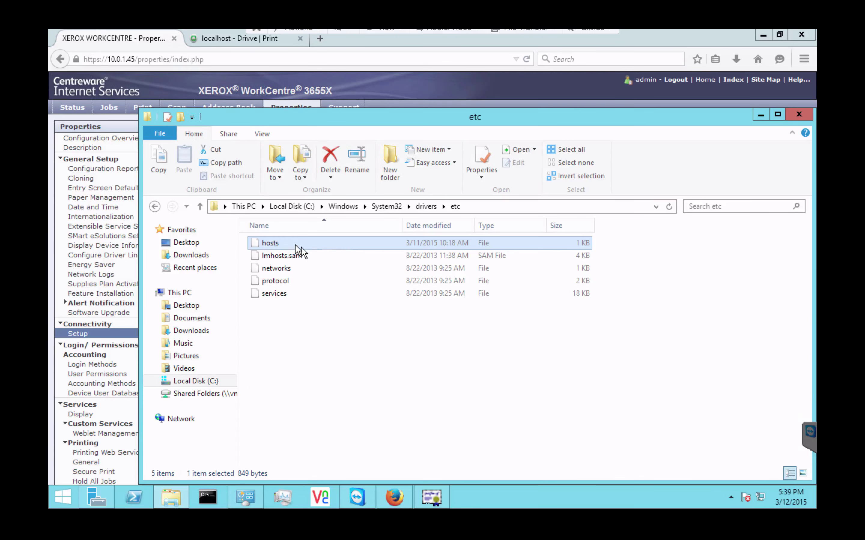
right_click(295, 246)
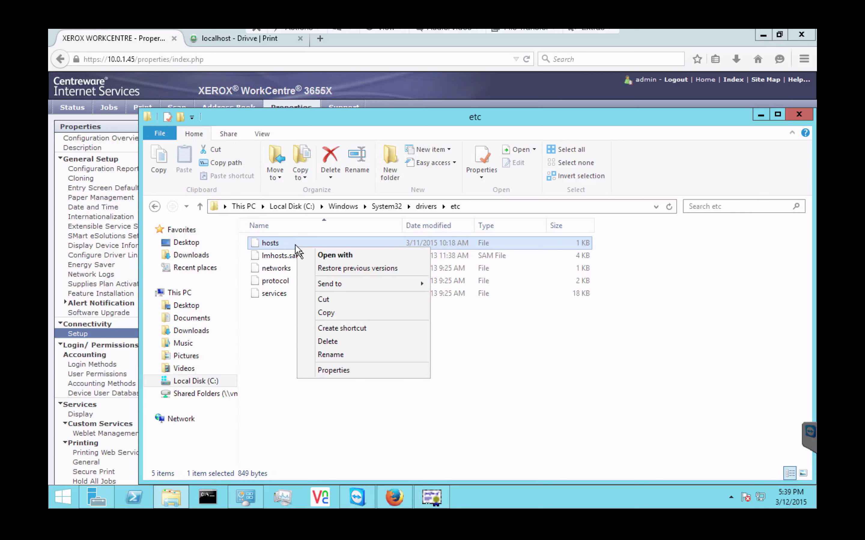
click(346, 255)
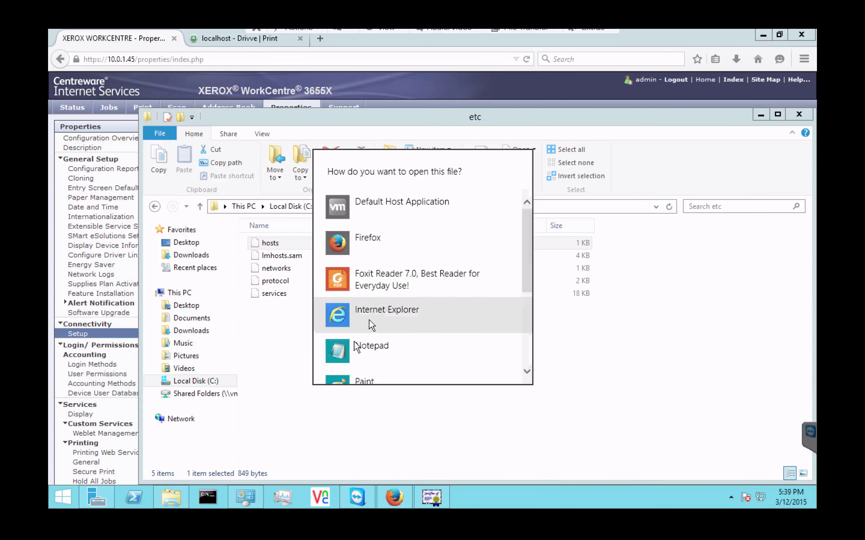
click(428, 343)
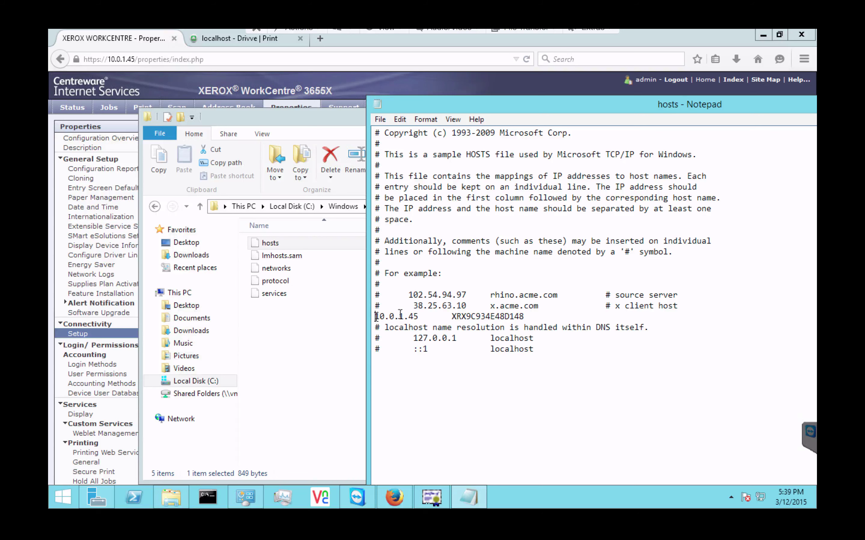
Copy the printer's host name from the 10.0.1.45 entry in the hosts file, then close the file and minimize the folder window.
double_click(411, 317)
drag(417, 316, 533, 315)
click(534, 315)
drag(594, 112, 420, 101)
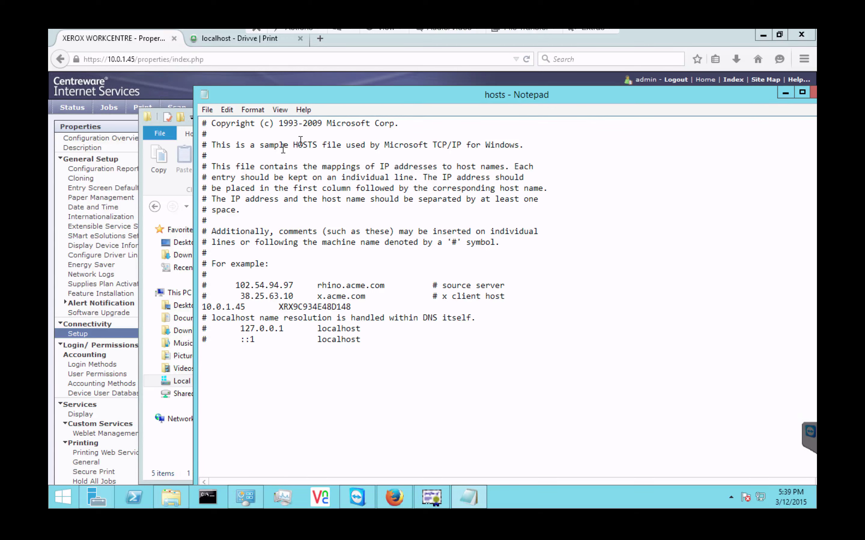
double_click(314, 307)
key(ctrl+c)
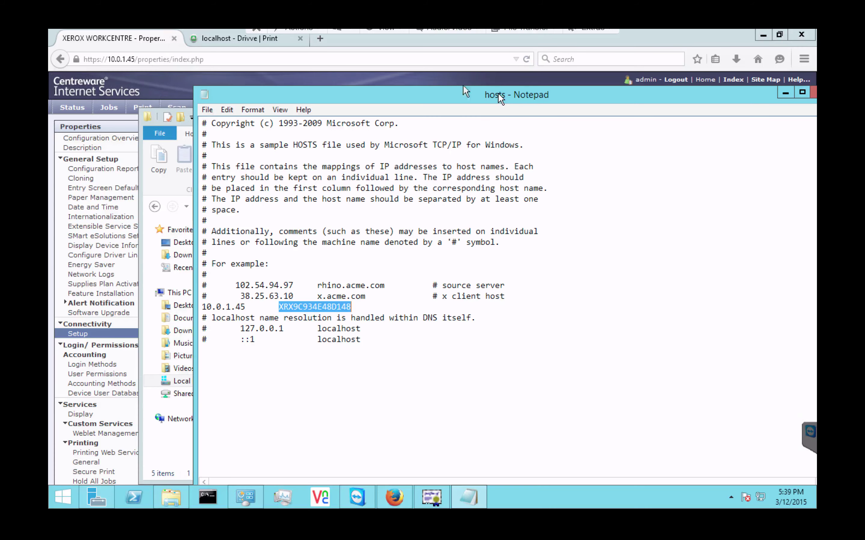
drag(497, 94, 446, 85)
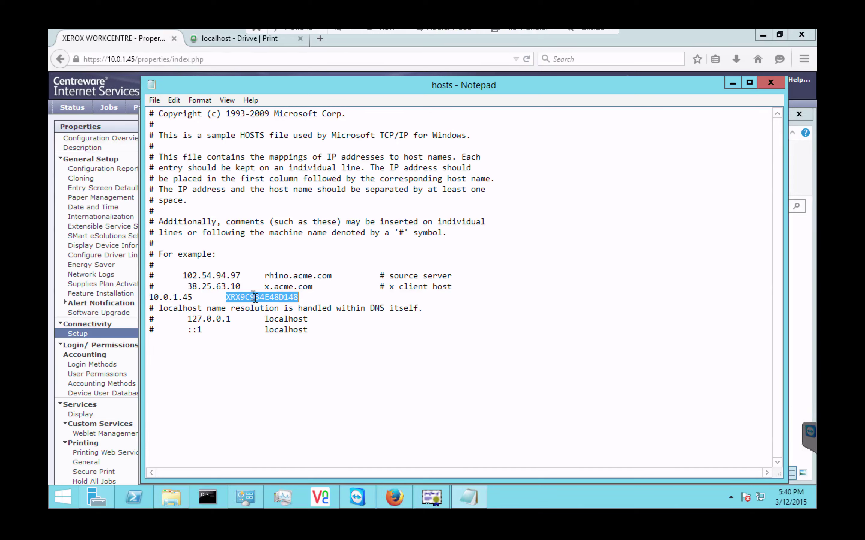
click(360, 297)
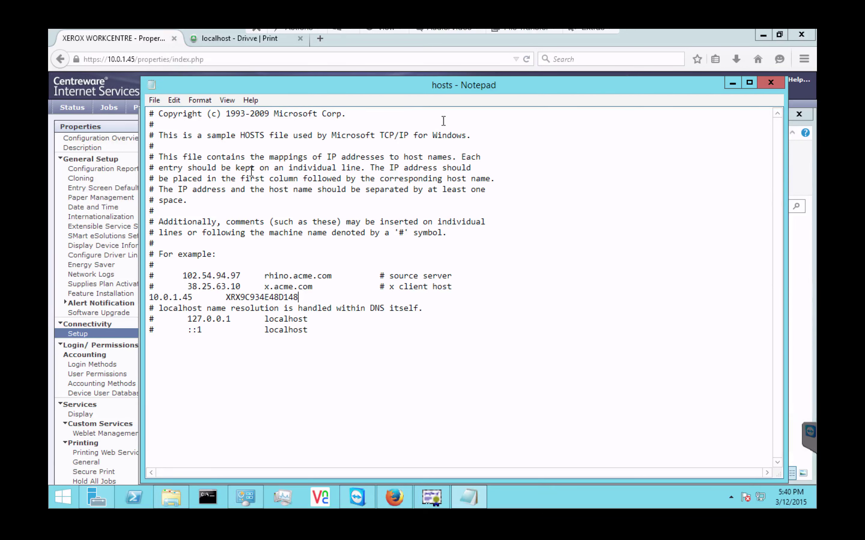
click(771, 82)
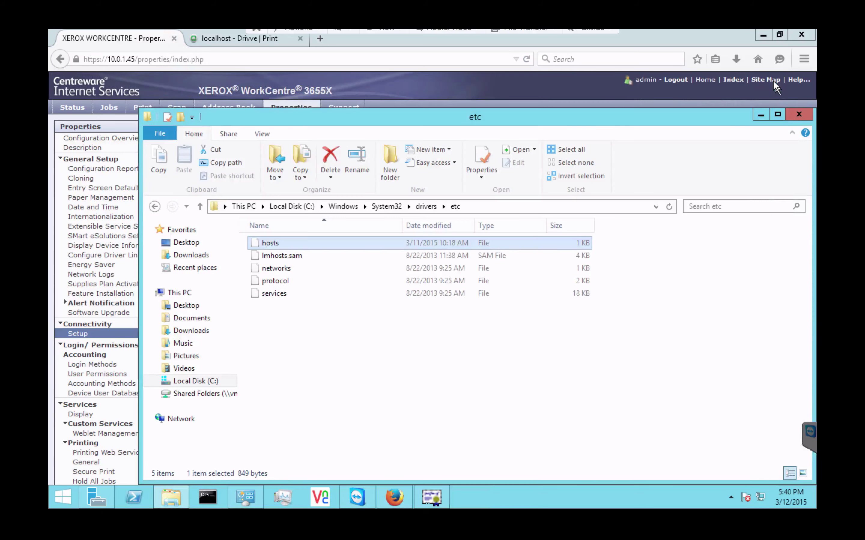
click(759, 113)
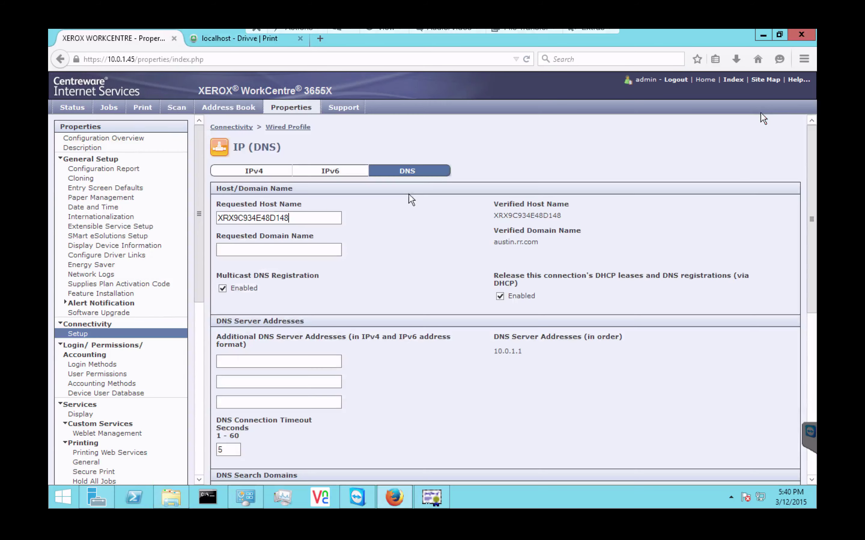
Switch to Drivve | Print, set the Xerox 3655X-2's Authentication Server to XRX9C934E48D148 and save, dismissing the browser's password prompt.
click(218, 39)
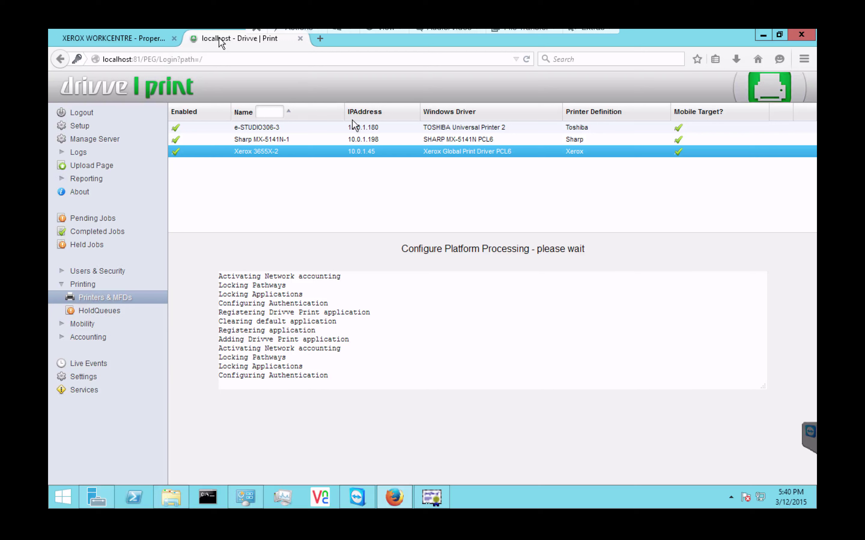
click(276, 150)
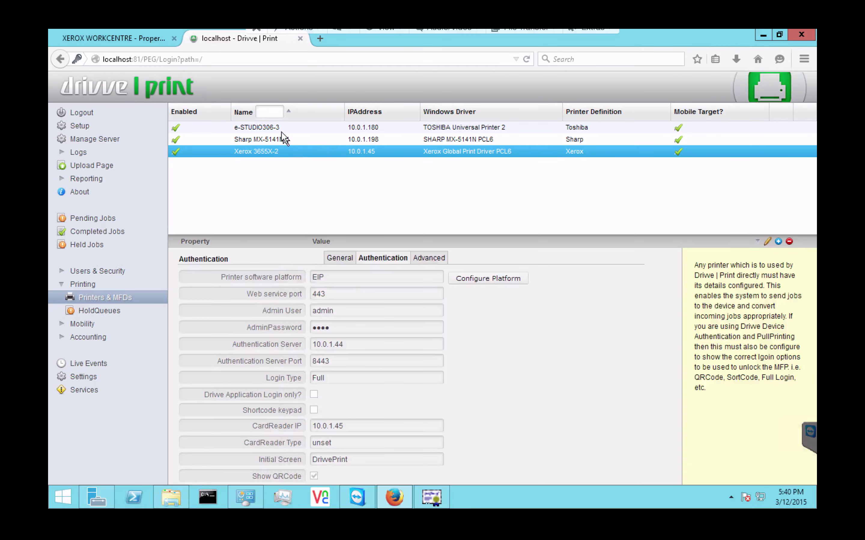
mouse_move(347, 343)
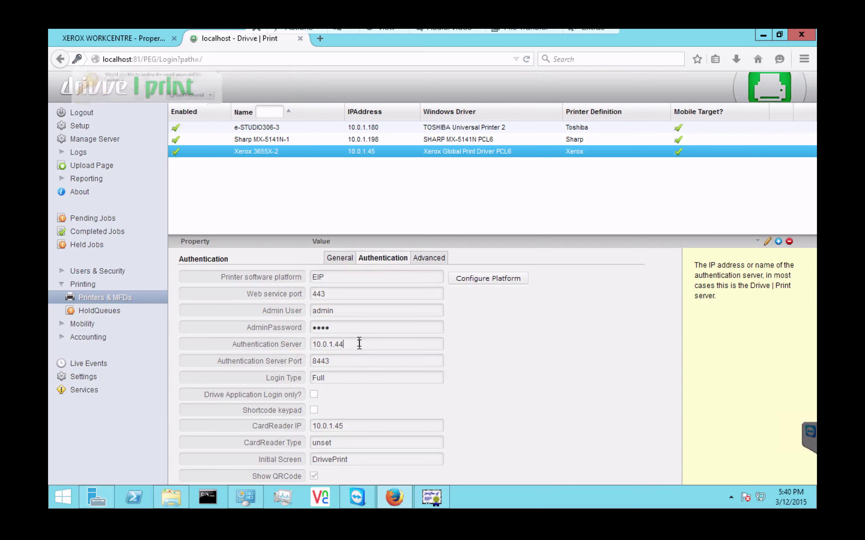
double_click(358, 344)
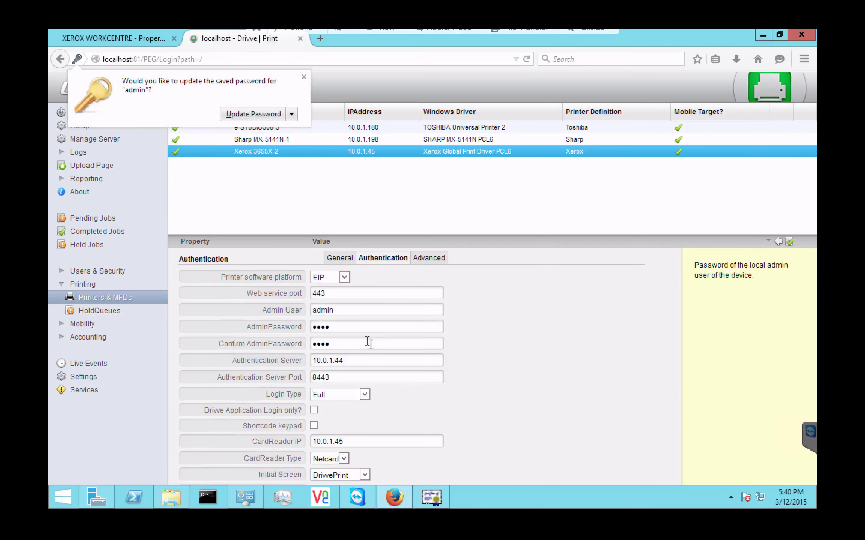
click(358, 359)
click(359, 358)
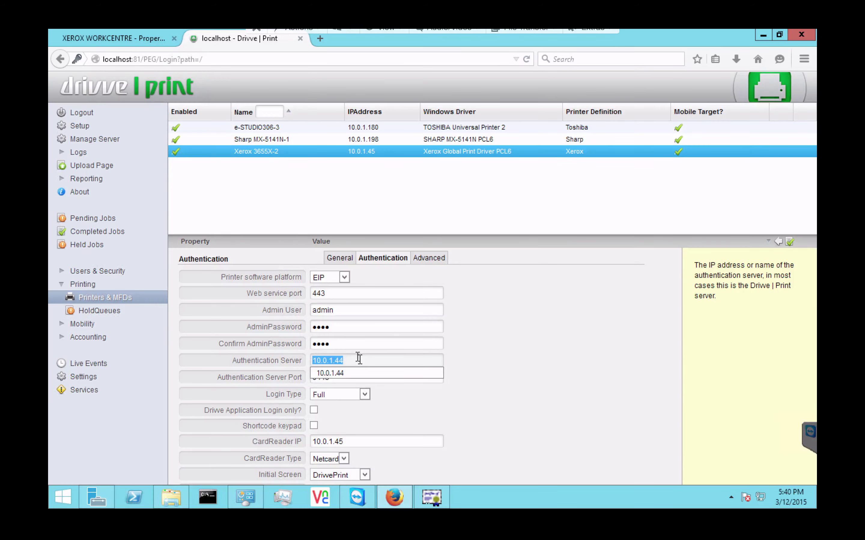
key(ctrl+v)
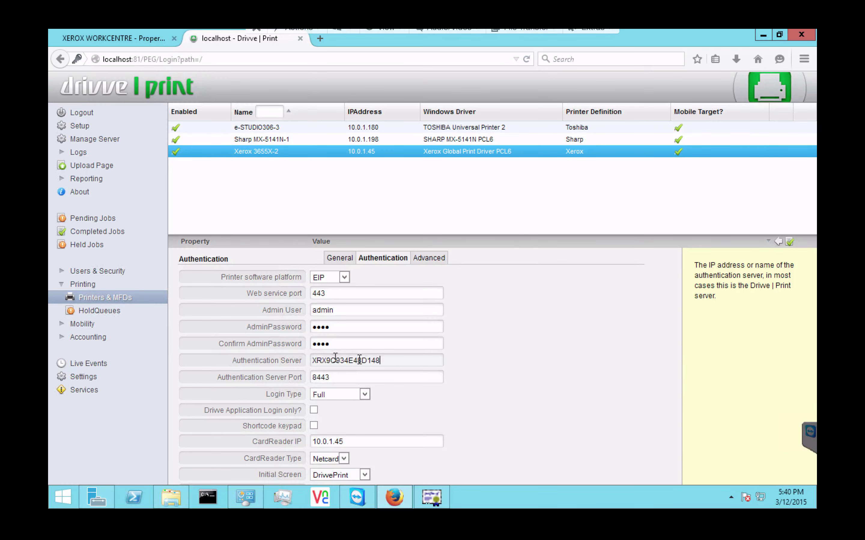
click(790, 242)
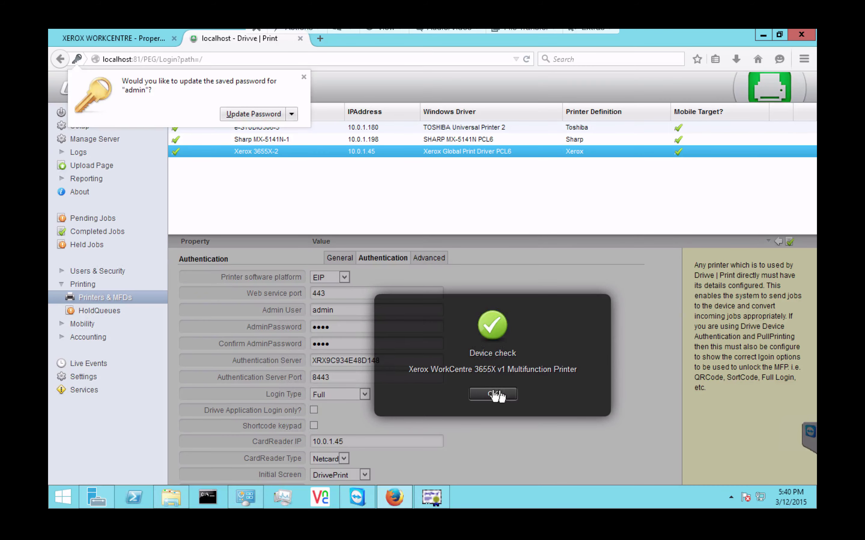
click(495, 394)
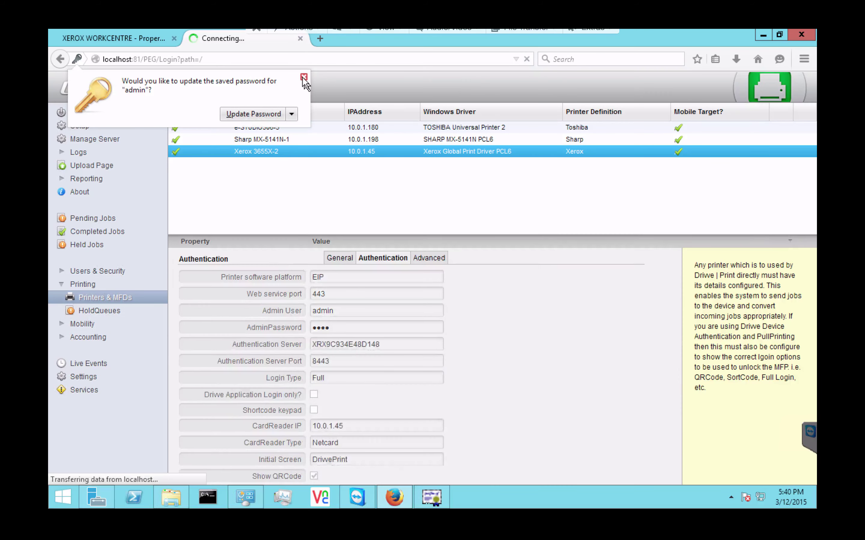
click(304, 77)
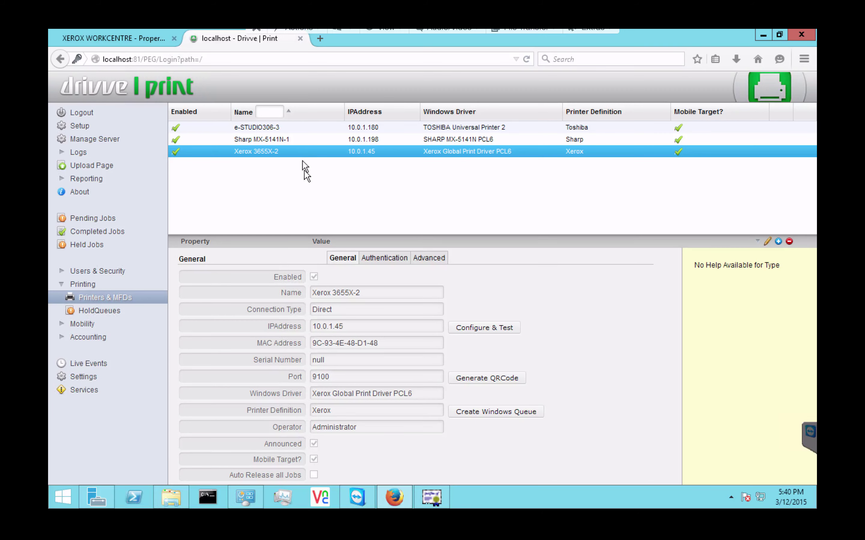
Replace the Xerox 3655X-2's IP address in its general properties with the host name XRX9C934E48D148 and save the printer.
click(358, 324)
double_click(357, 324)
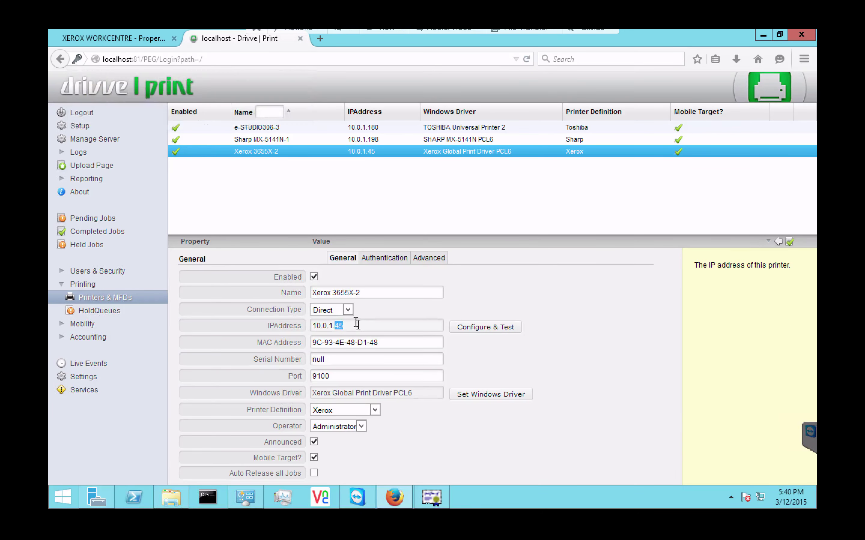
click(358, 324)
click(378, 323)
drag(354, 322, 287, 321)
text(XRX9C934E48D148)
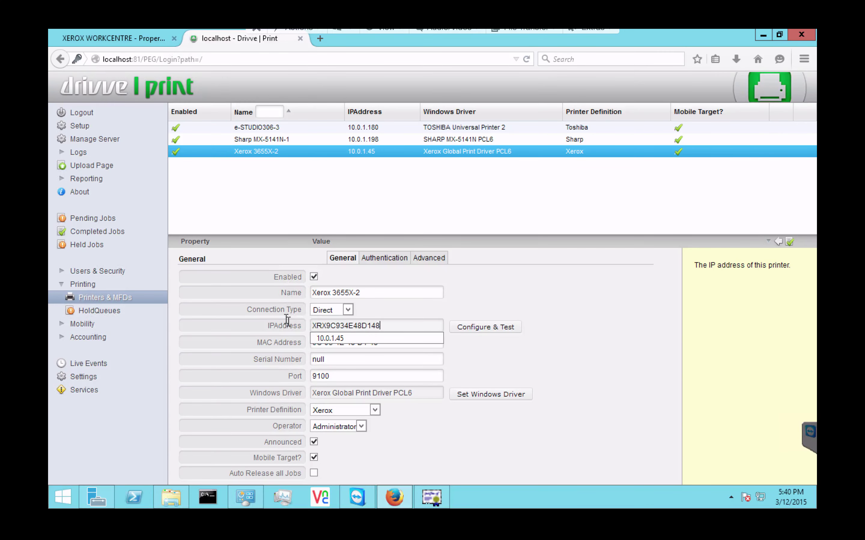
click(656, 327)
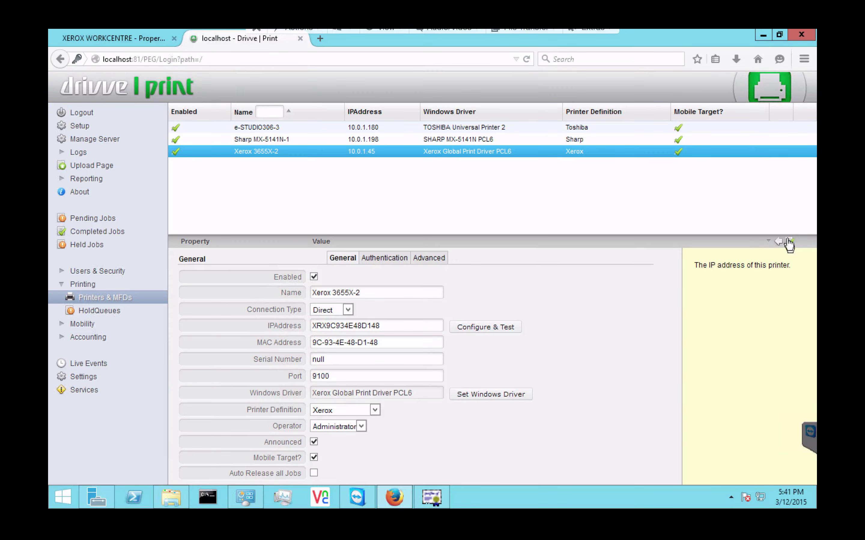
click(788, 241)
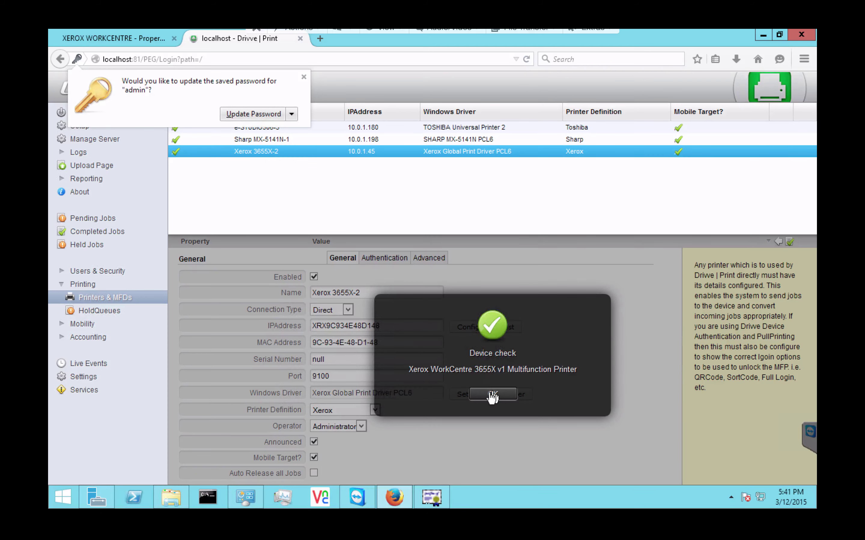
click(492, 395)
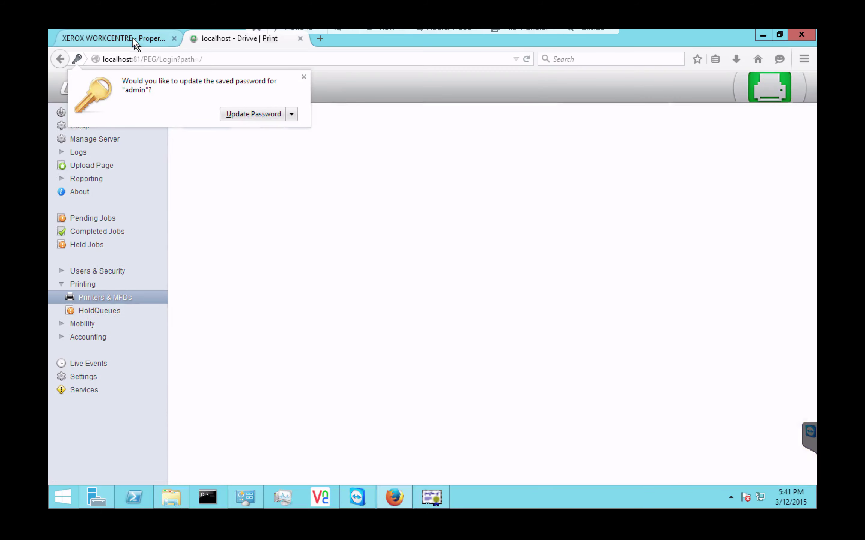
Switch to the Xerox WorkCentre web page and open the manual override settings of Xerox Secure Access Setup under Login Methods.
click(133, 37)
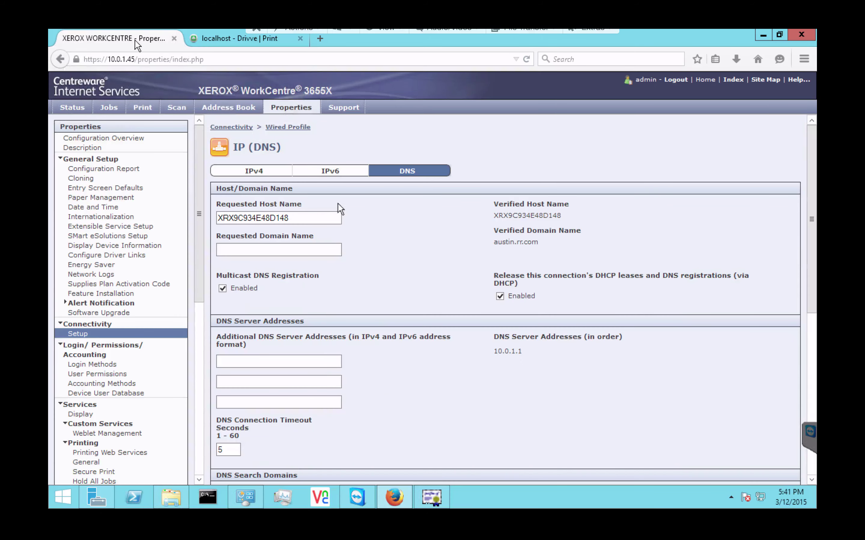
click(96, 364)
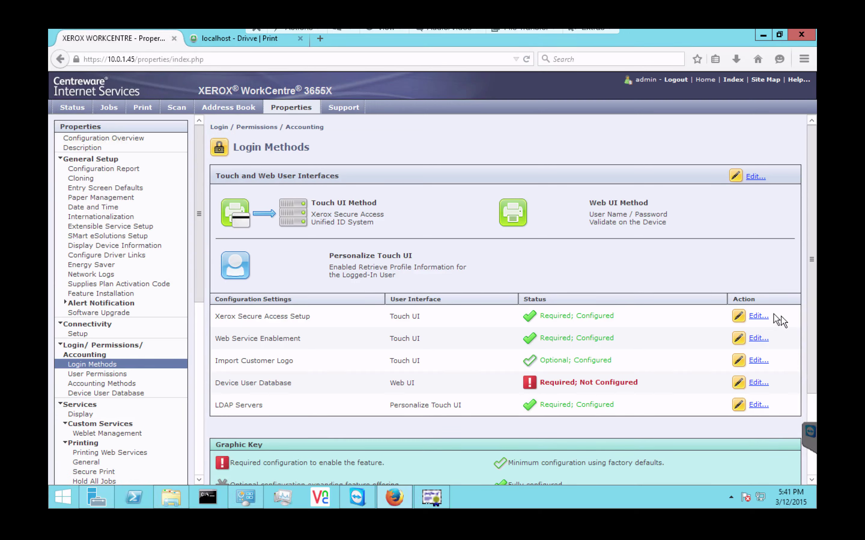
click(757, 317)
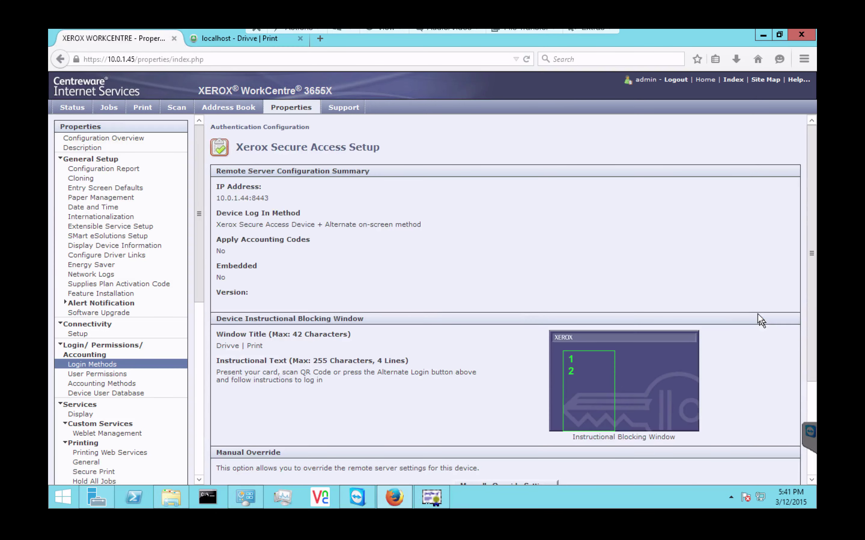
scroll(466, 235, down, 3)
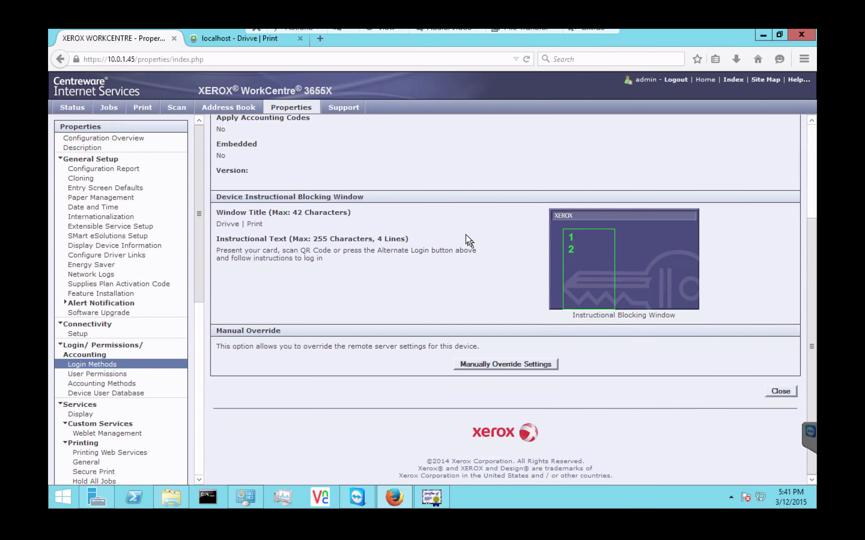
click(484, 382)
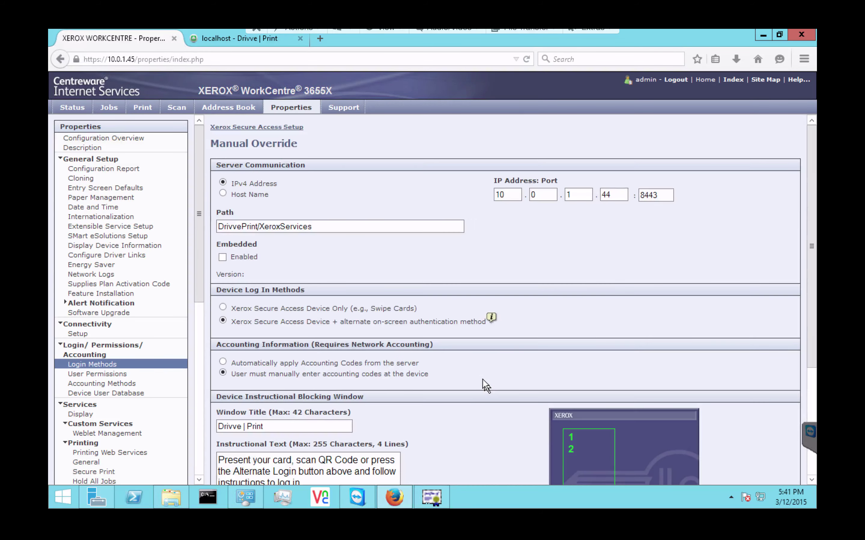
Review the device log-in method and the blocking window's instructional text, then save the manual override settings.
scroll(275, 389, down, 3)
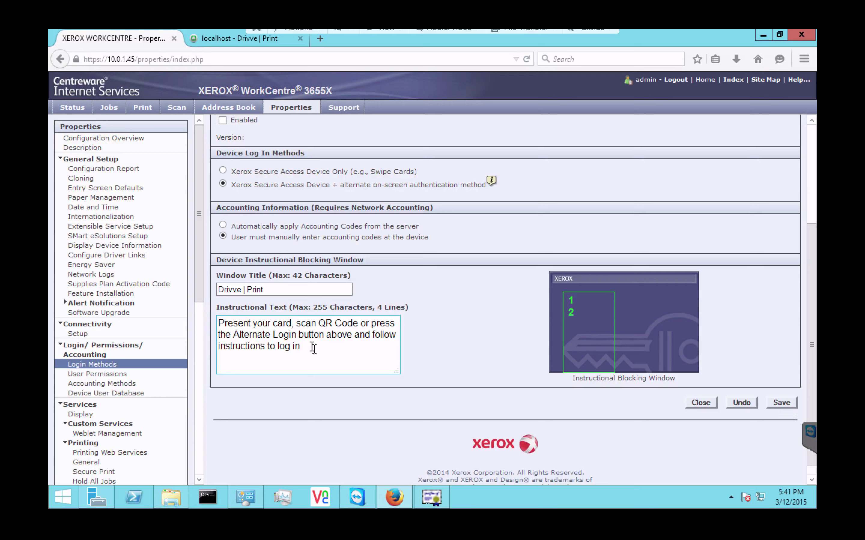
click(292, 323)
shift+click(387, 323)
click(318, 352)
scroll(363, 332, up, 3)
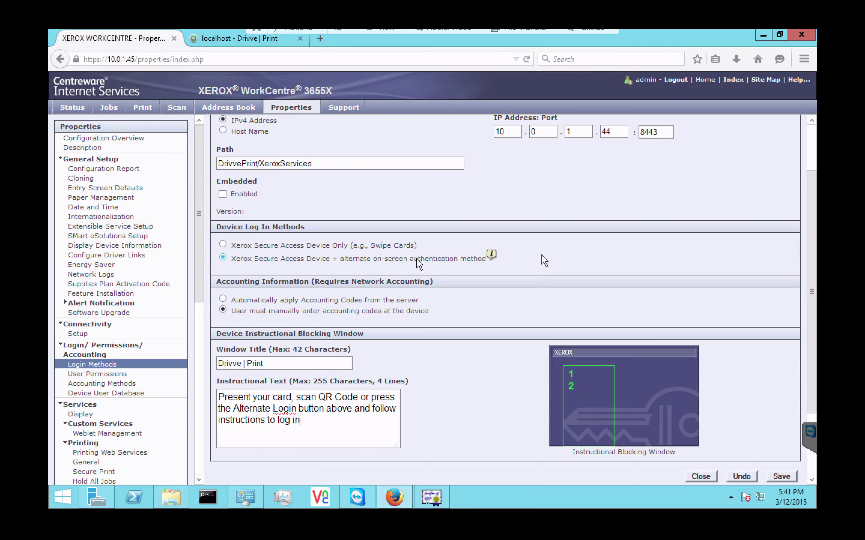
scroll(554, 255, down, 3)
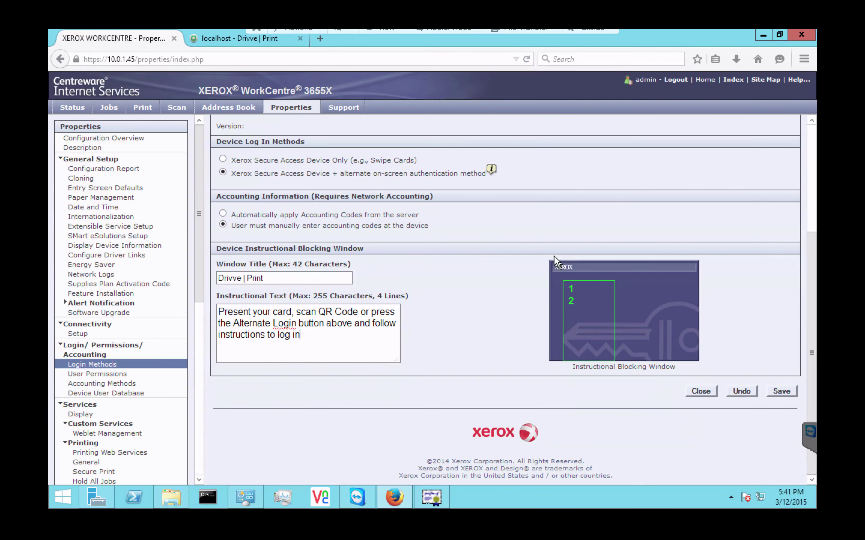
click(779, 392)
click(465, 248)
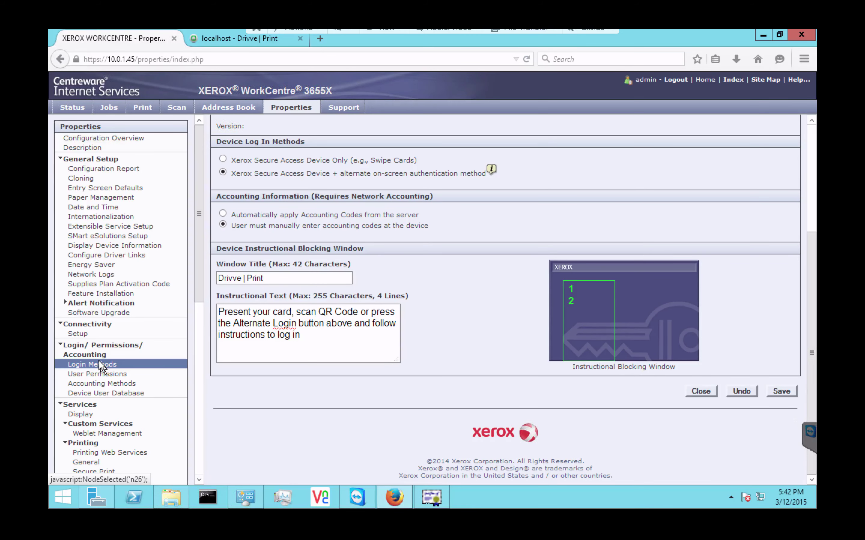
Open Login Methods and review the enabled HTTP services under Web Service Enablement, including Authentication & Accounting and Security.
click(81, 354)
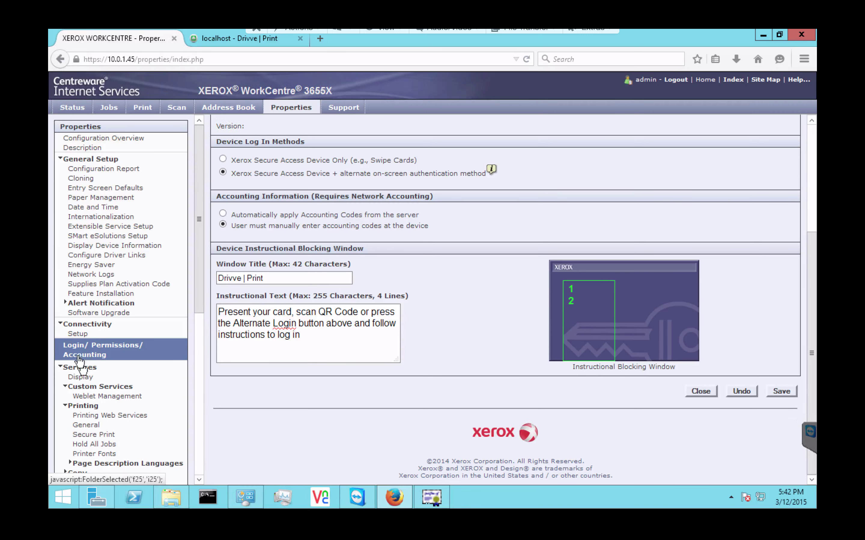
click(79, 357)
click(86, 374)
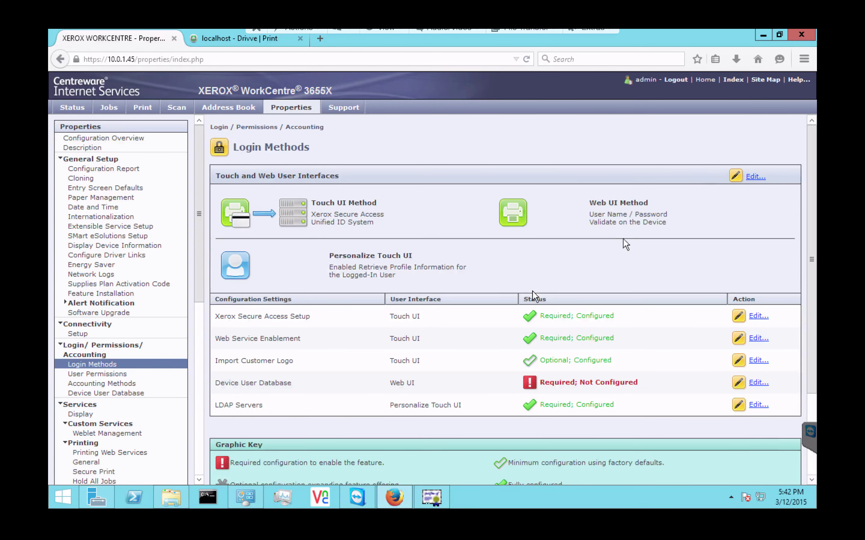
click(758, 339)
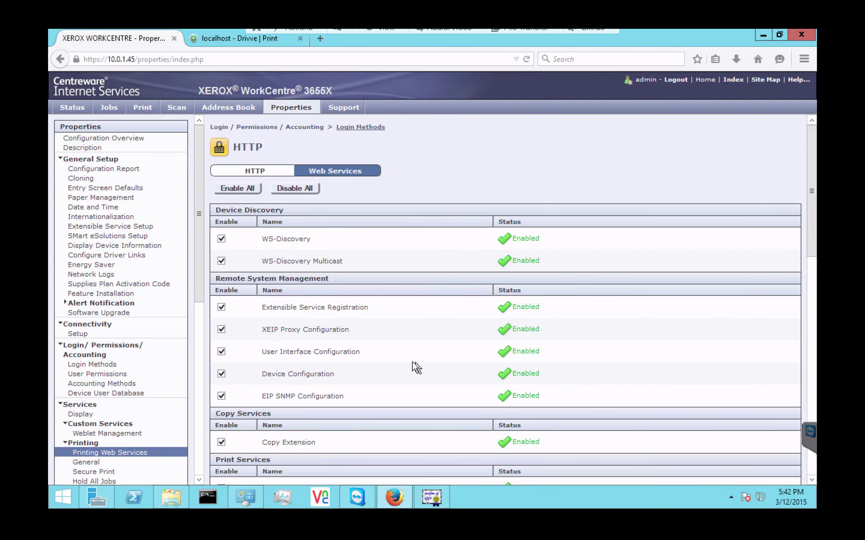
scroll(416, 369, down, 15)
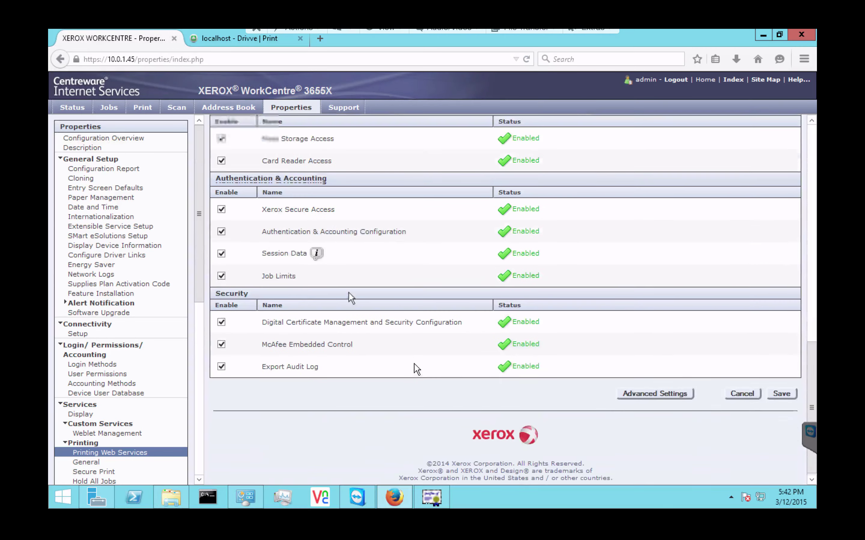
scroll(336, 286, up, 1)
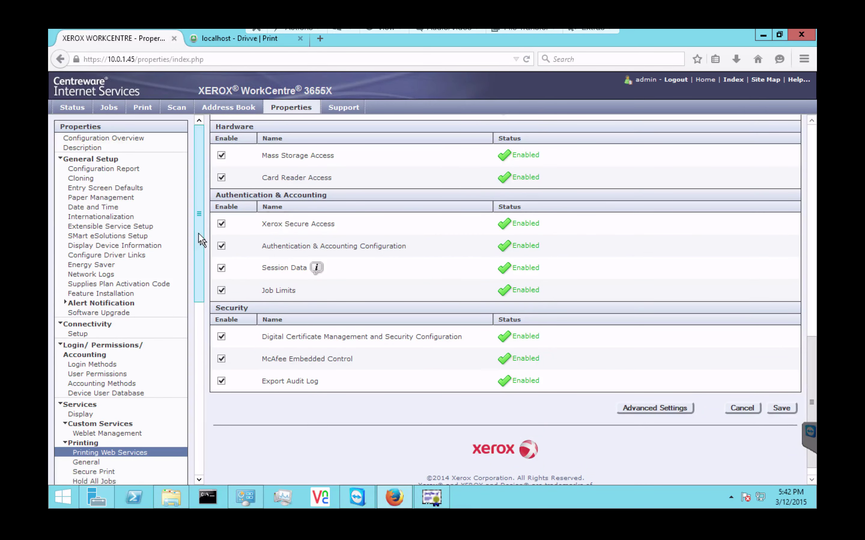
Open the Non-Logged-In User role under User Permission Roles and check its Print and Services & Tools permissions.
click(100, 366)
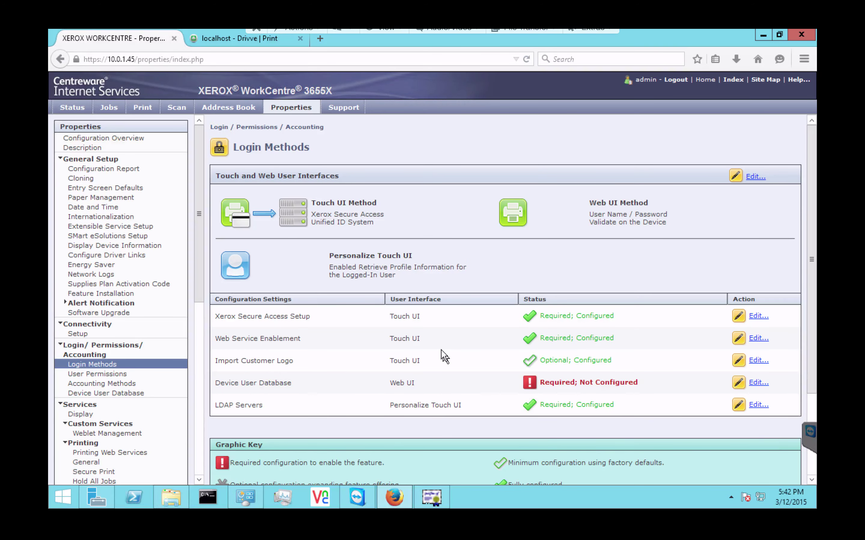
click(107, 374)
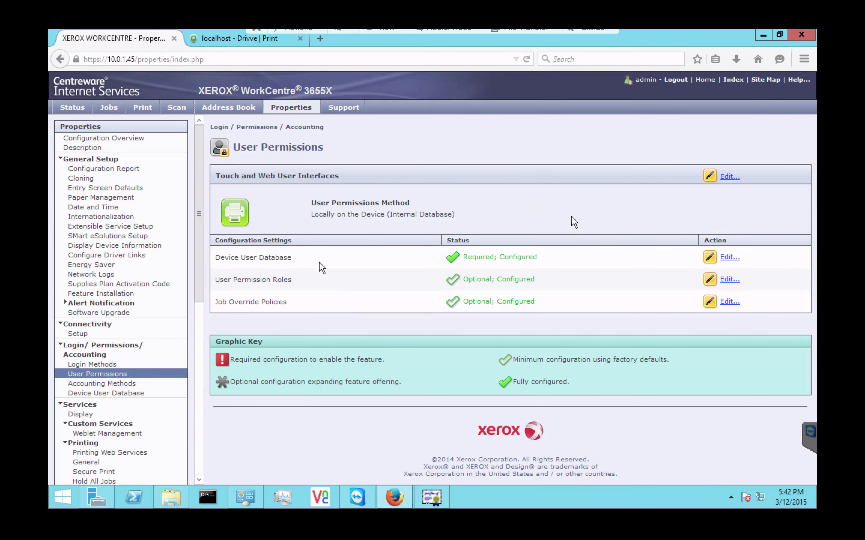
click(729, 280)
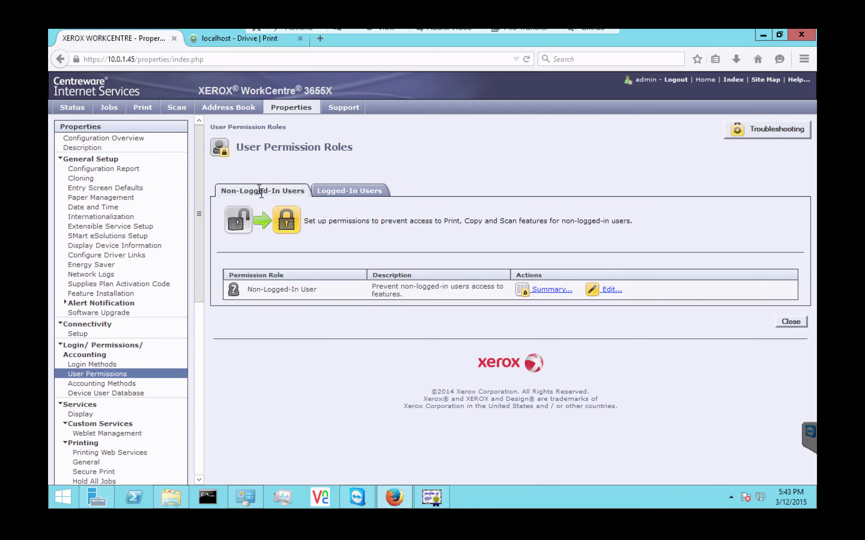
click(612, 291)
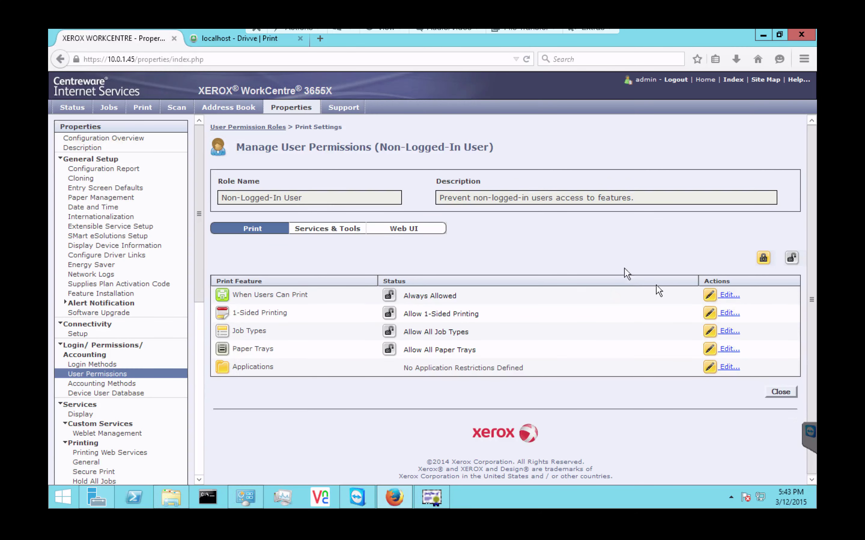
click(327, 229)
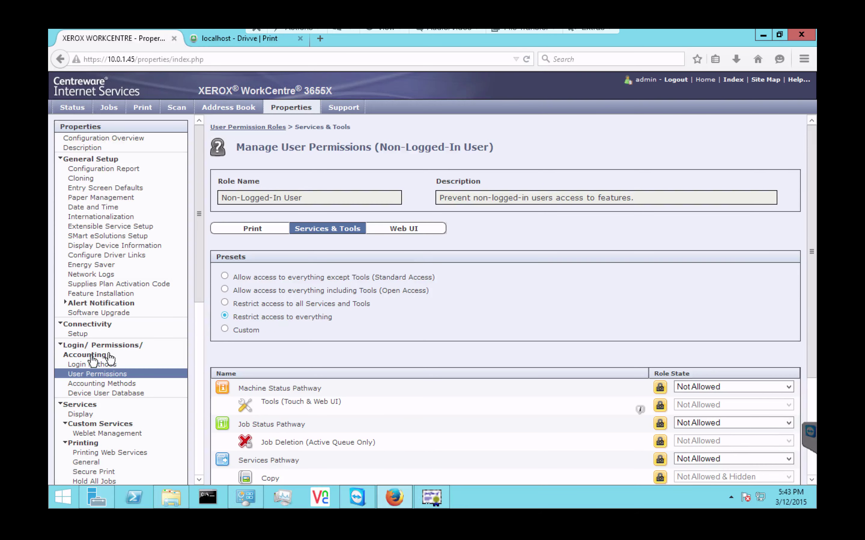
Start a Remote Control Panel session for the printer from its Support page and acknowledge the initiation notice.
click(343, 107)
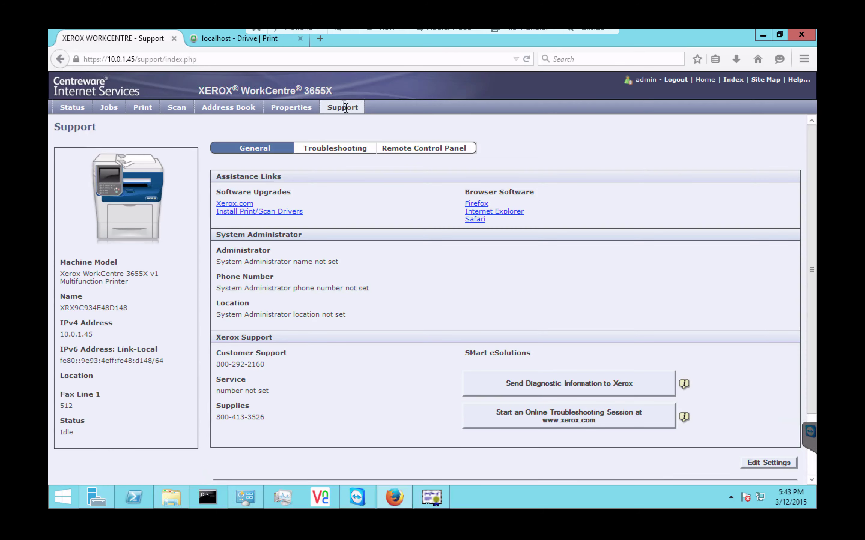
click(423, 150)
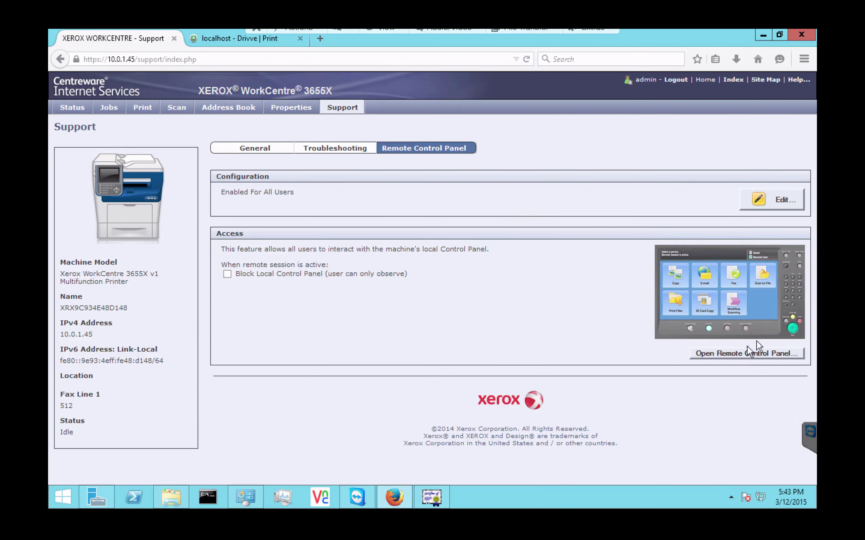
click(743, 354)
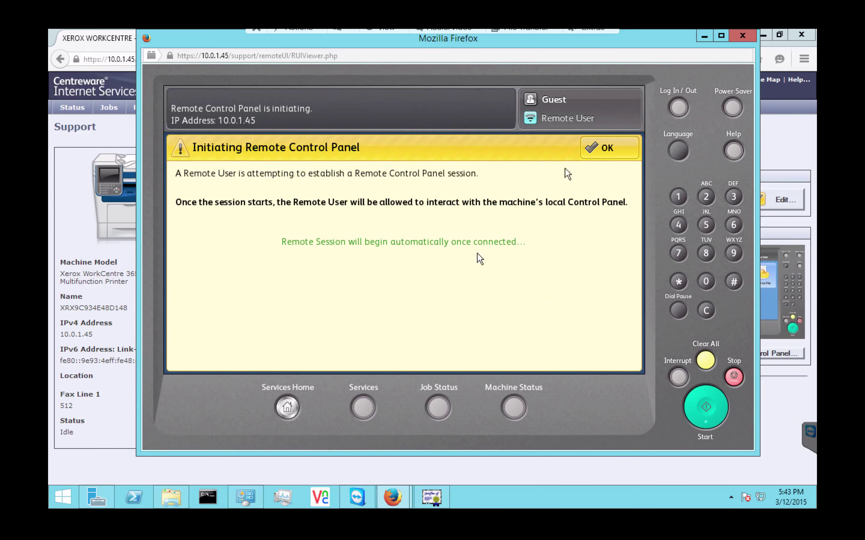
click(603, 148)
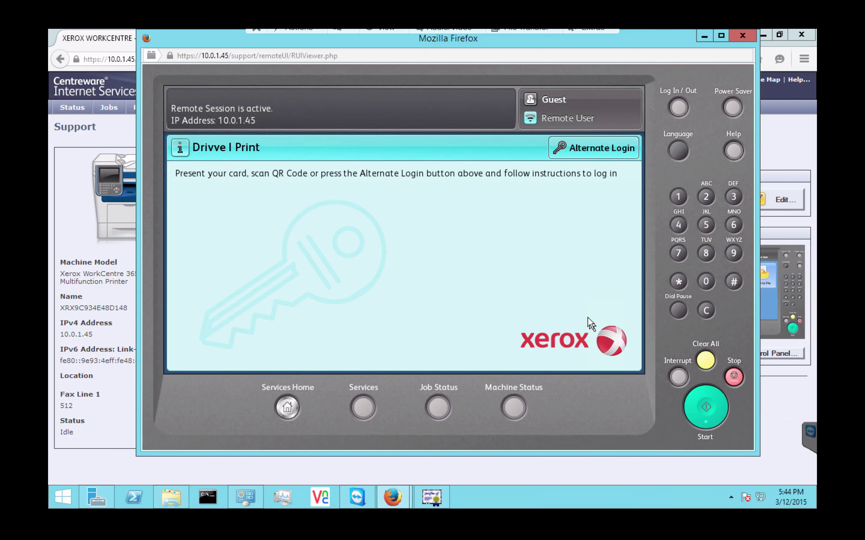
Start an Alternate Login on the printer's remote panel and submit admin as the login id.
click(598, 150)
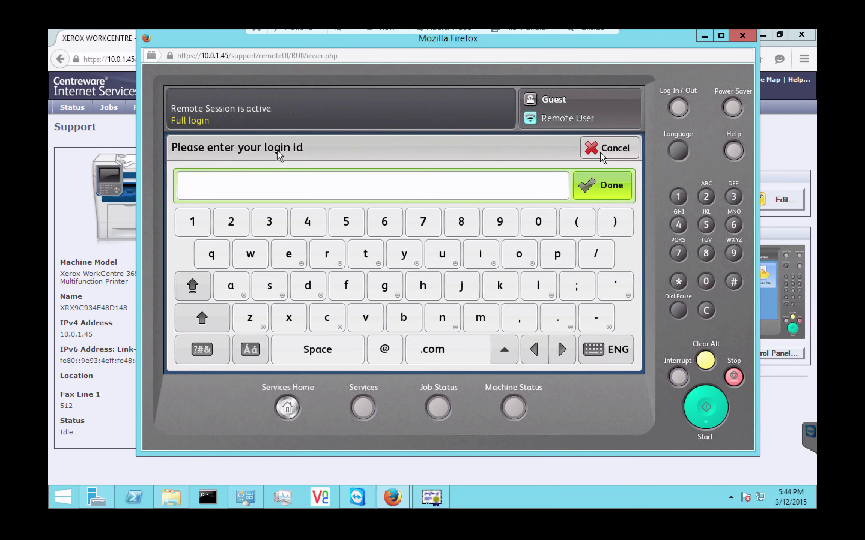
click(230, 286)
click(308, 286)
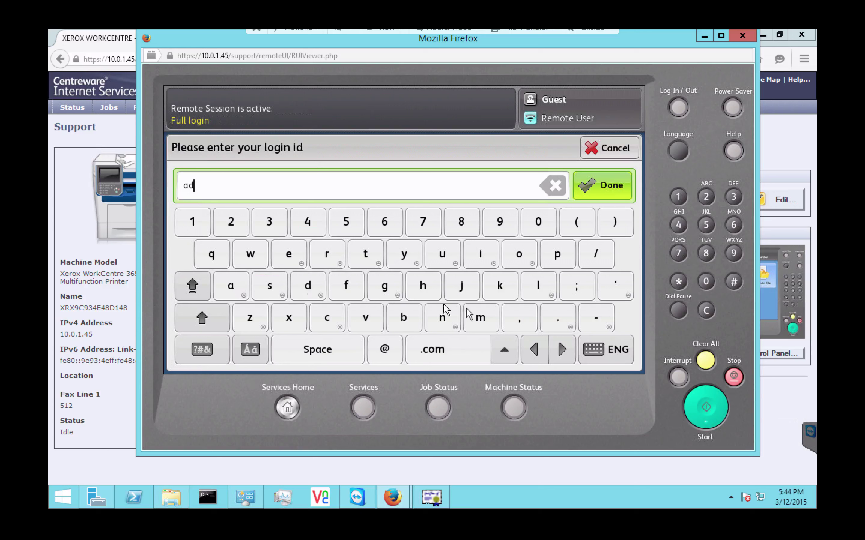
click(480, 318)
click(478, 255)
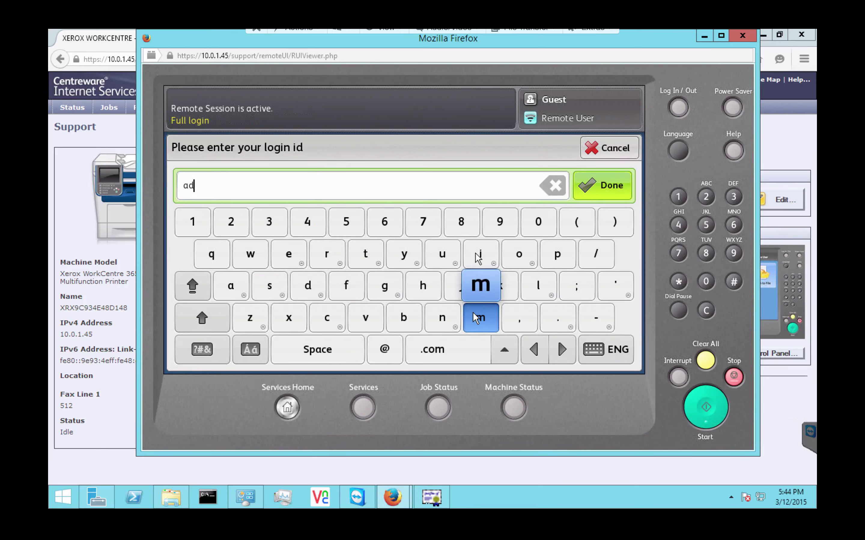
click(443, 317)
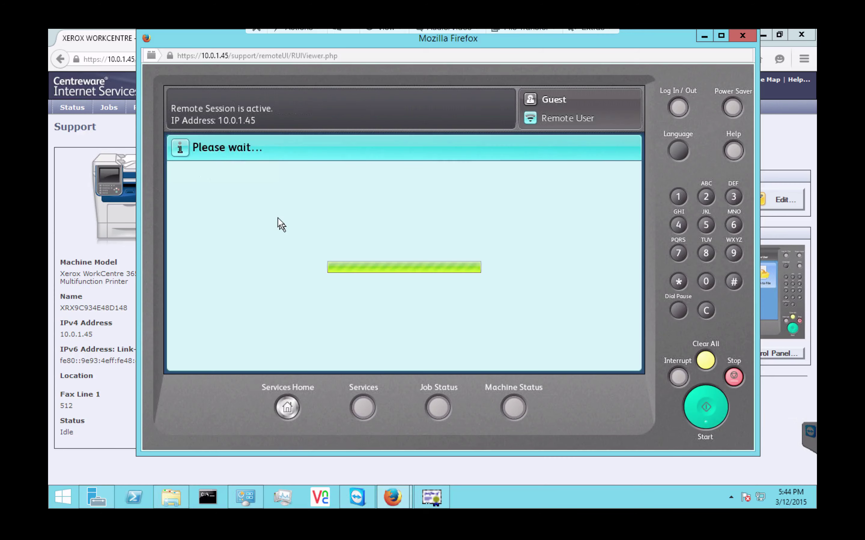
Enter the account password on the remote panel and complete the login.
click(231, 287)
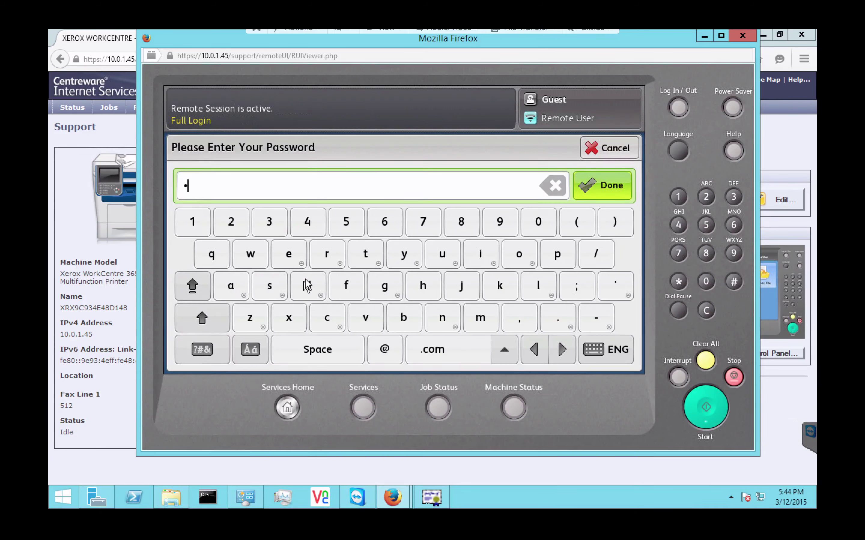
click(306, 286)
click(479, 317)
click(485, 260)
click(440, 317)
click(597, 190)
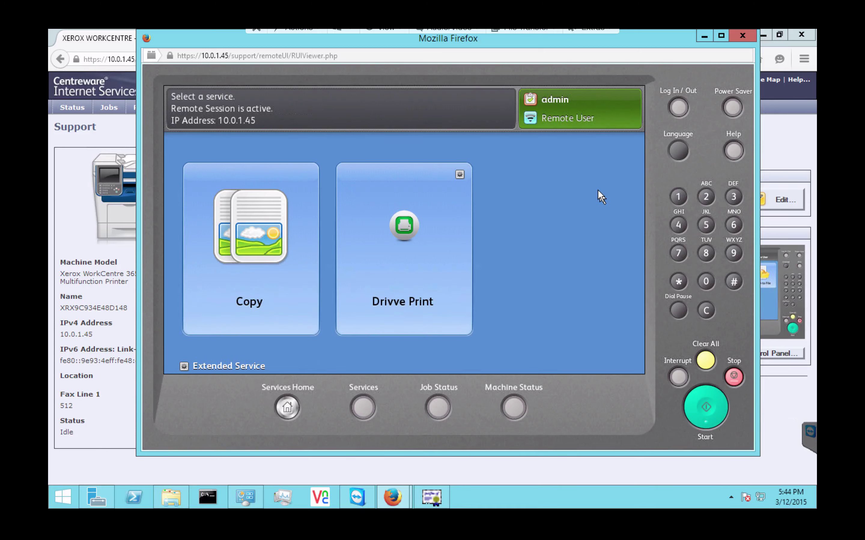
Look at the printer's Copy service, return to the services home and launch Drivve Print.
click(229, 258)
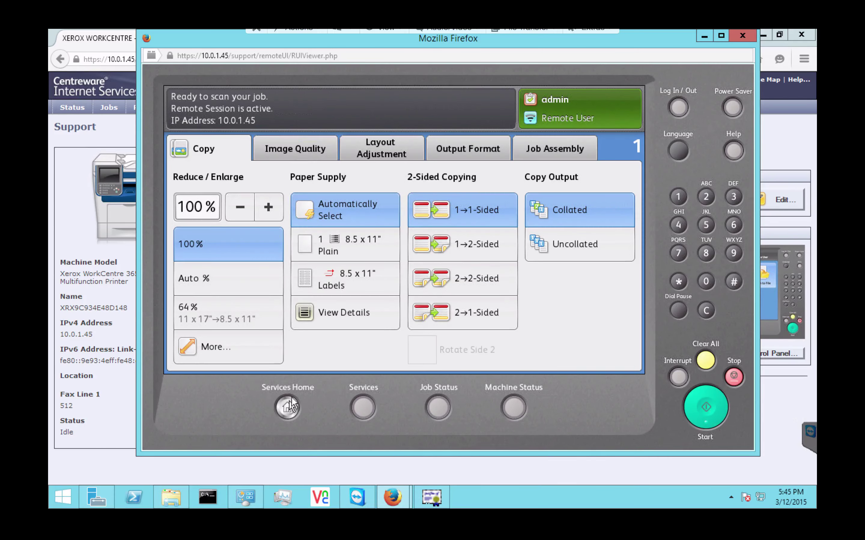
click(287, 406)
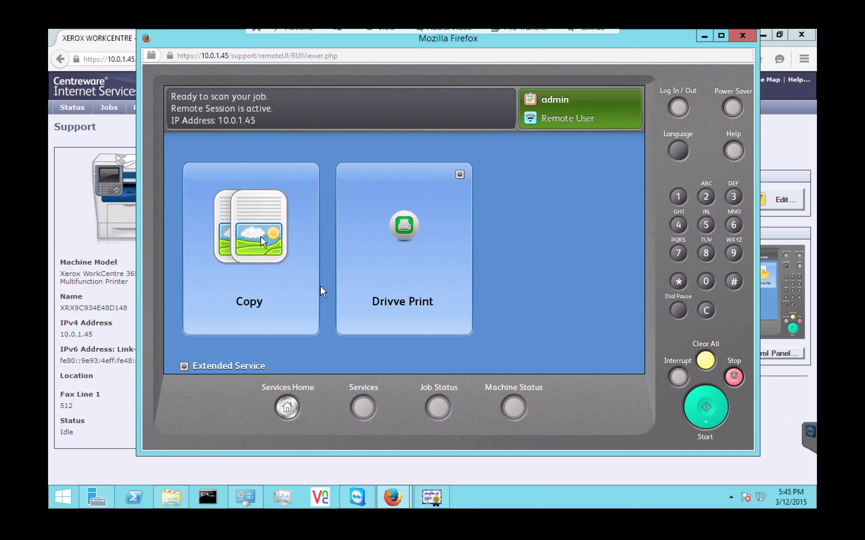
click(409, 211)
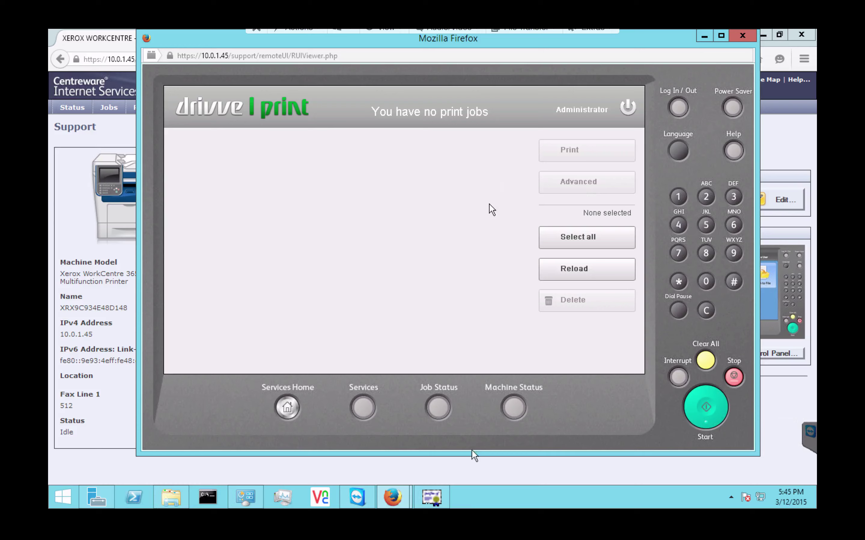
Switch to the Drivve | Print web page and upload new invoice _ 2014-11-19_13-29-01.tif from Downloads to myQueue.
click(492, 467)
click(229, 39)
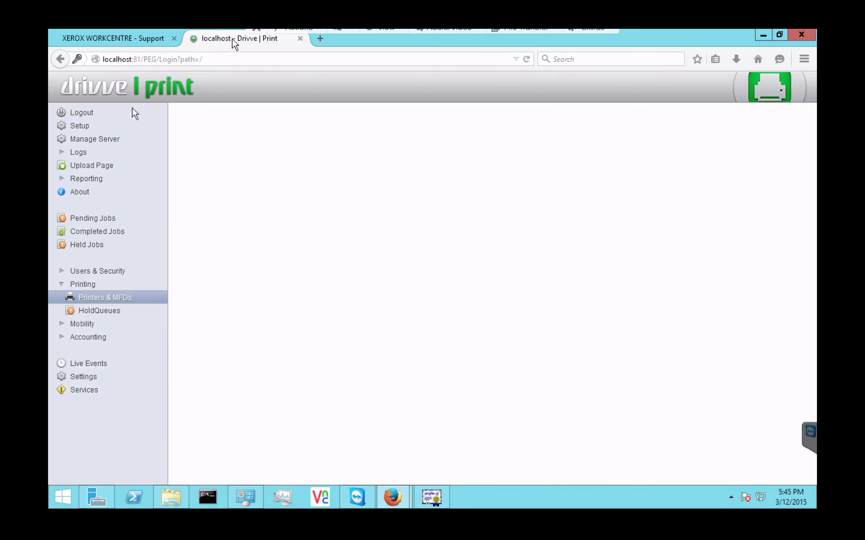
click(92, 167)
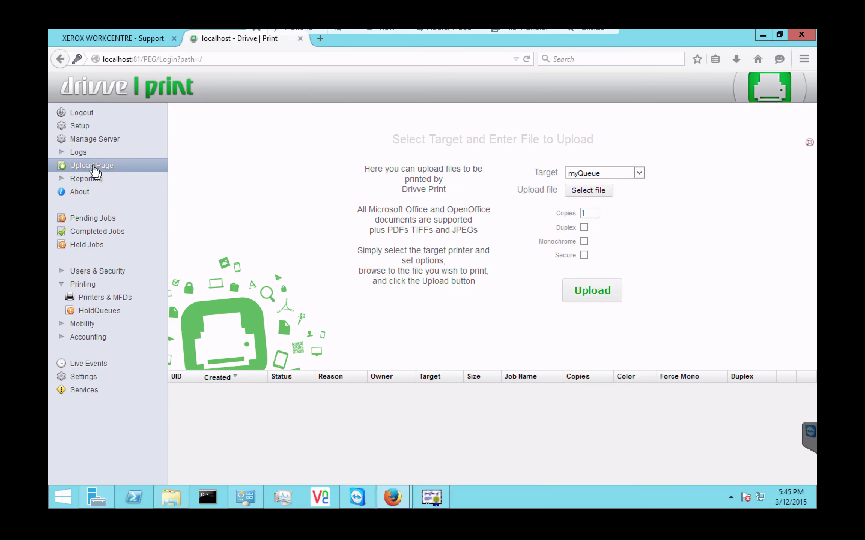
click(592, 190)
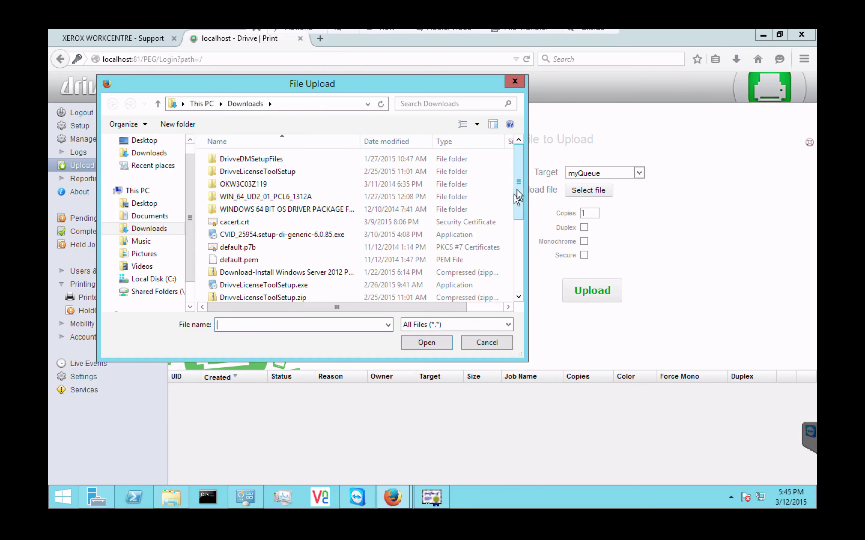
click(516, 290)
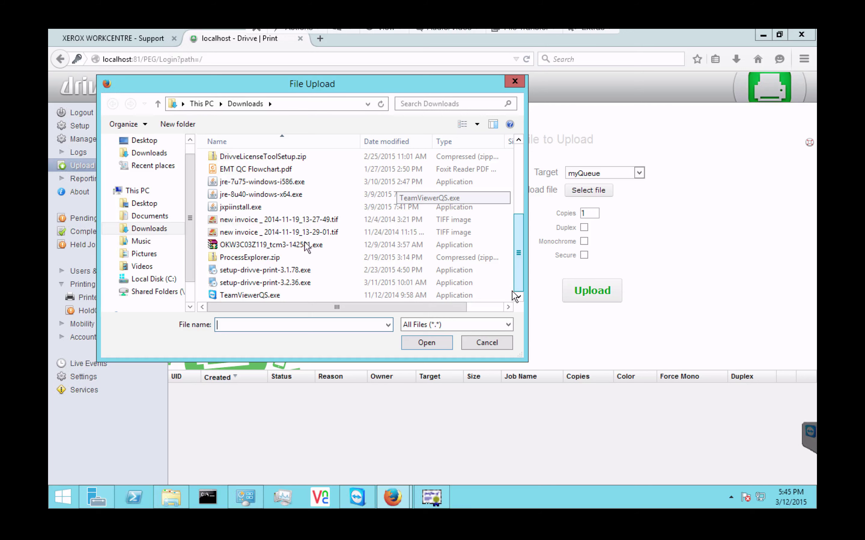
click(290, 233)
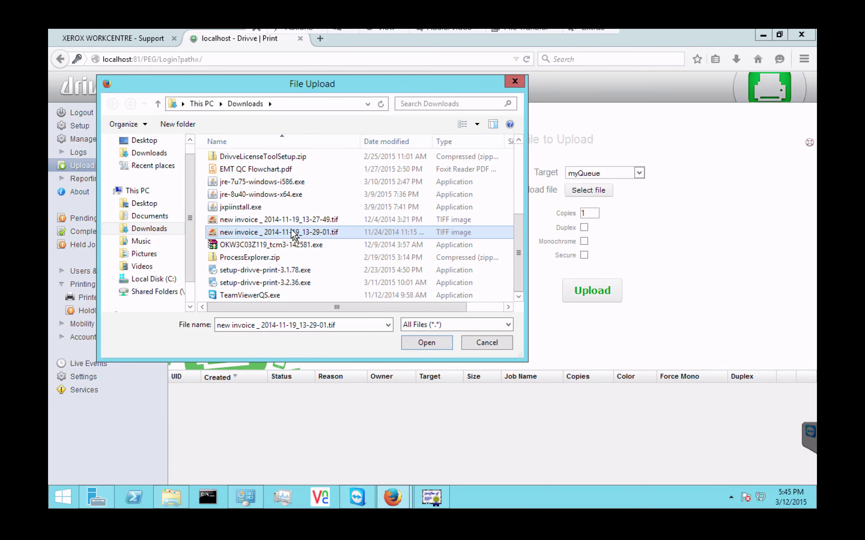
click(432, 342)
click(592, 300)
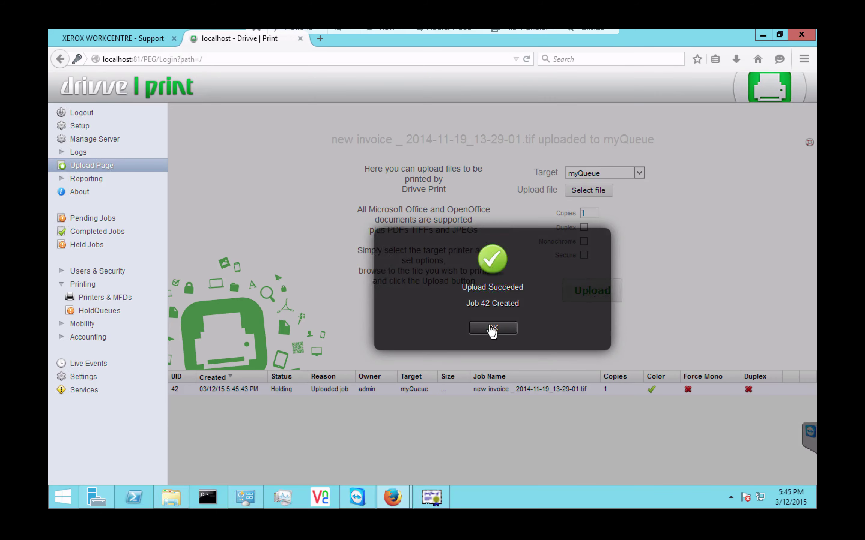
click(337, 287)
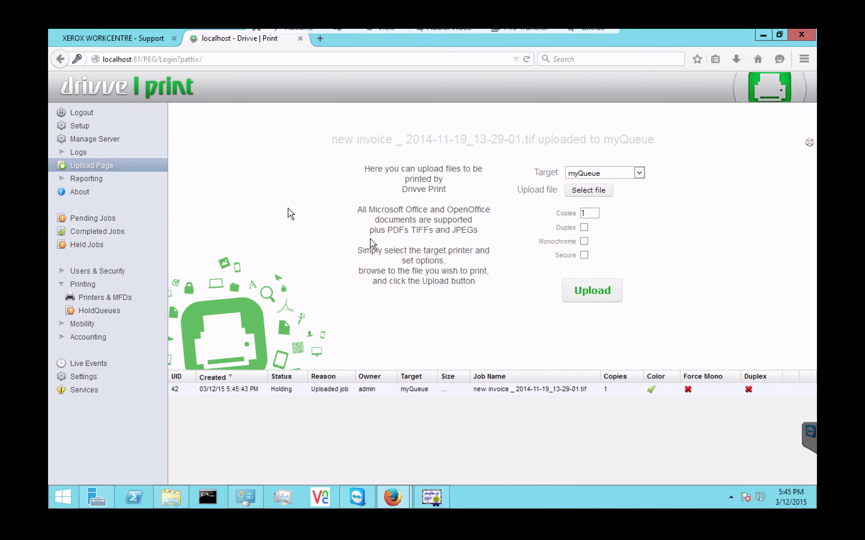
Switch back to the remote panel window, reload the print jobs and select new invoice _ 2014-11-19_13-29-01.tif.
mouse_move(387, 497)
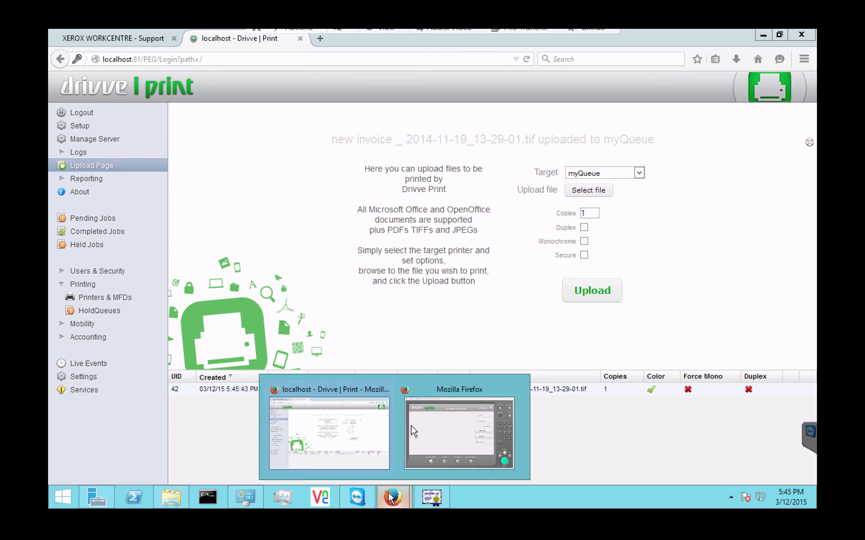
click(469, 416)
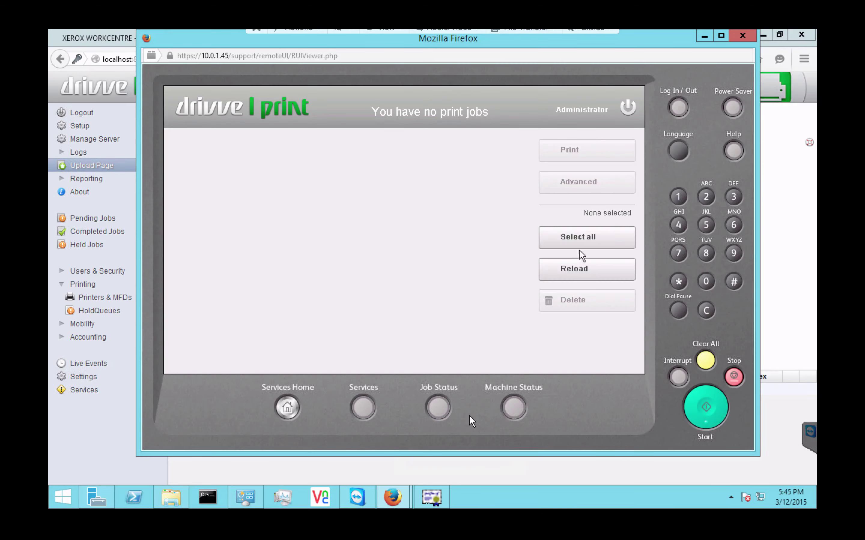
click(573, 269)
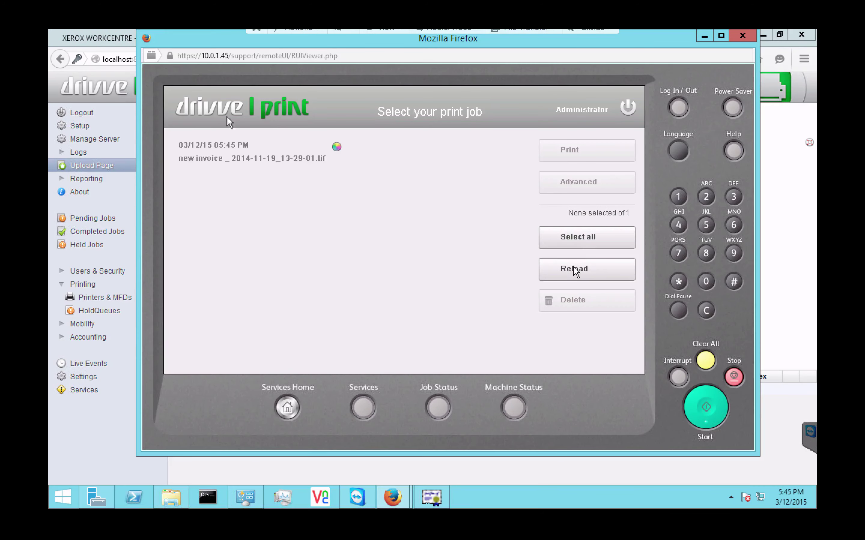
click(252, 148)
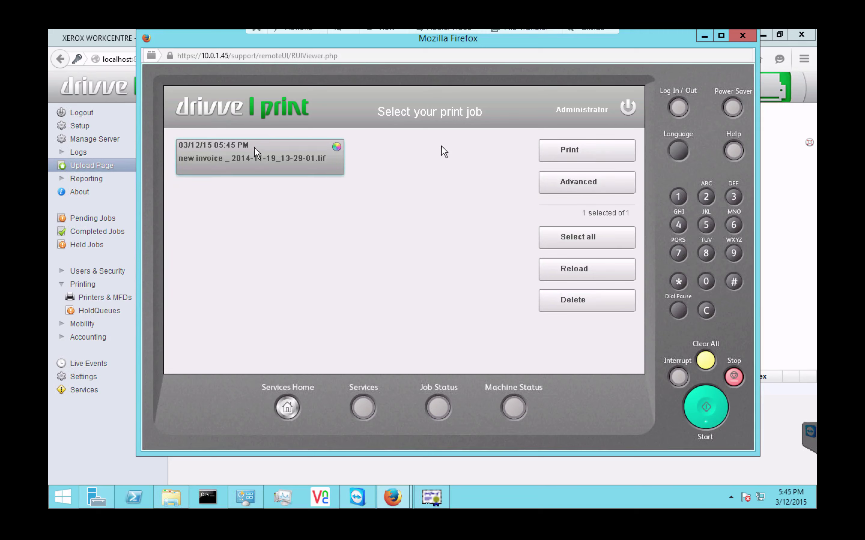
Set the selected job's advanced options to monochrome, 2 copies and both sides, and print it.
click(588, 181)
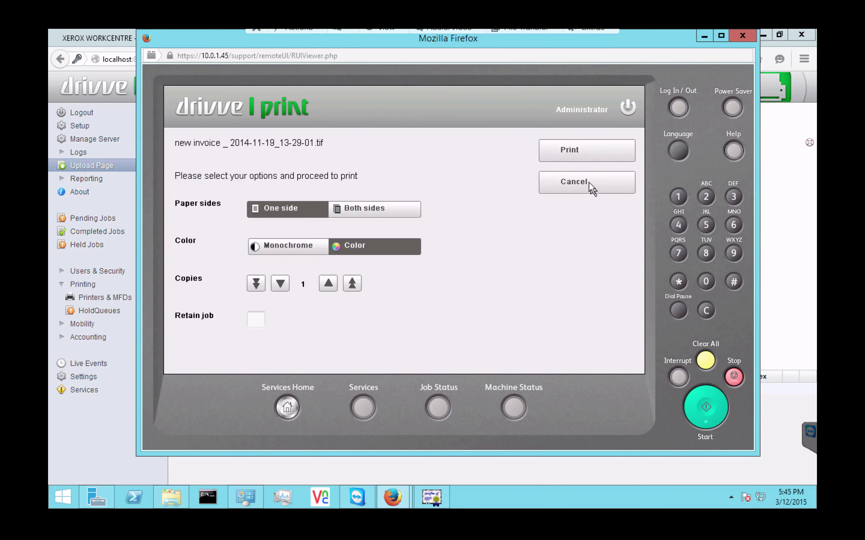
click(280, 244)
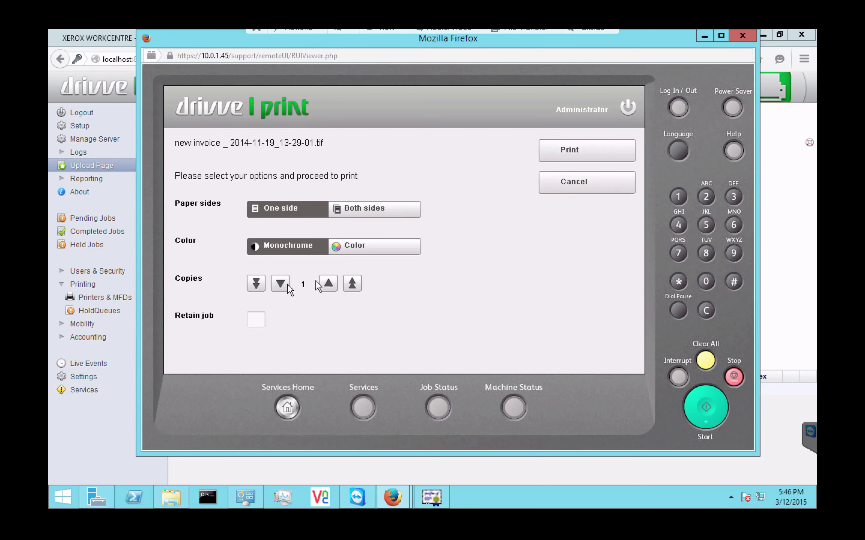
click(325, 283)
click(355, 209)
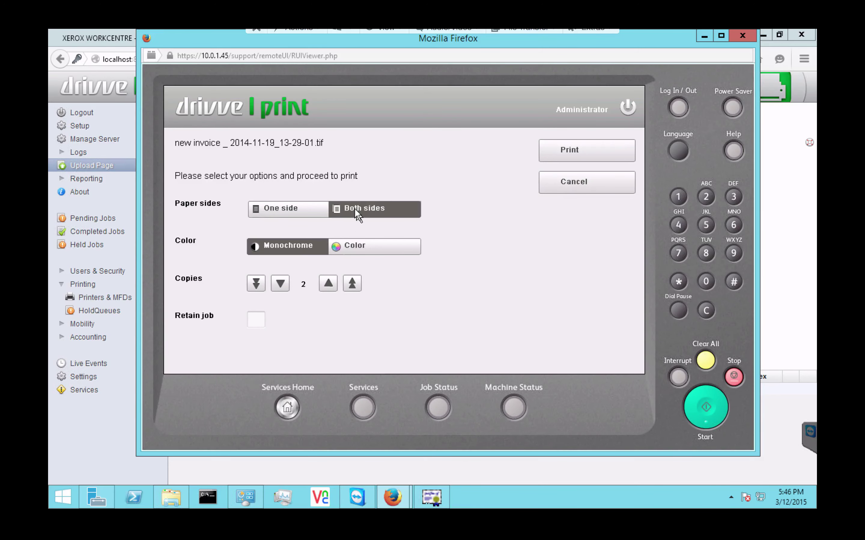
click(587, 157)
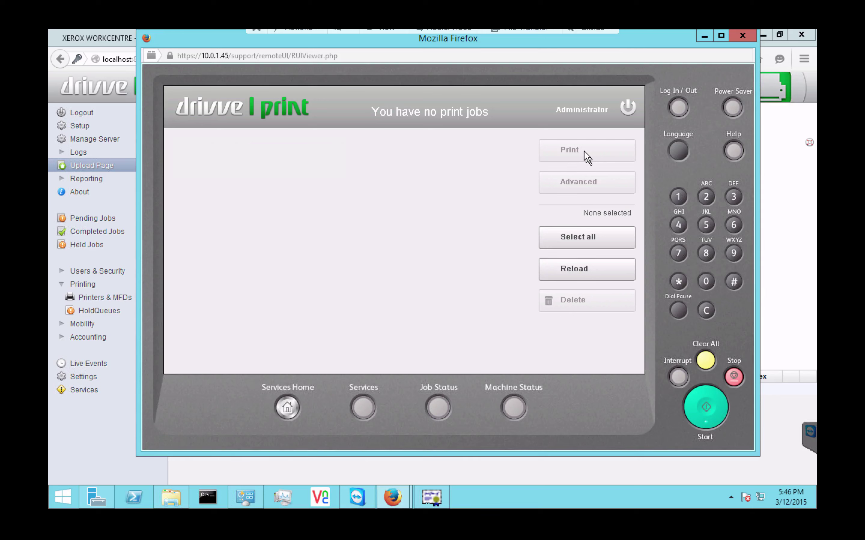